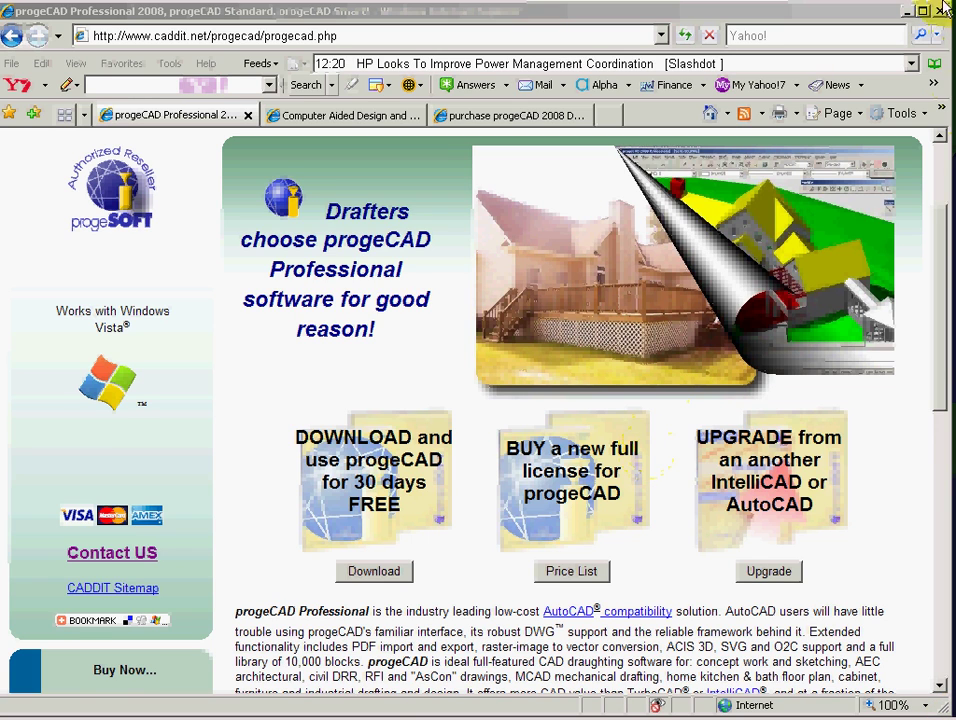
Minimize the caddit.net Internet Explorer window to reveal the progeCAD 2008 desktop shortcut
left_click(912, 10)
left_click(531, 309)
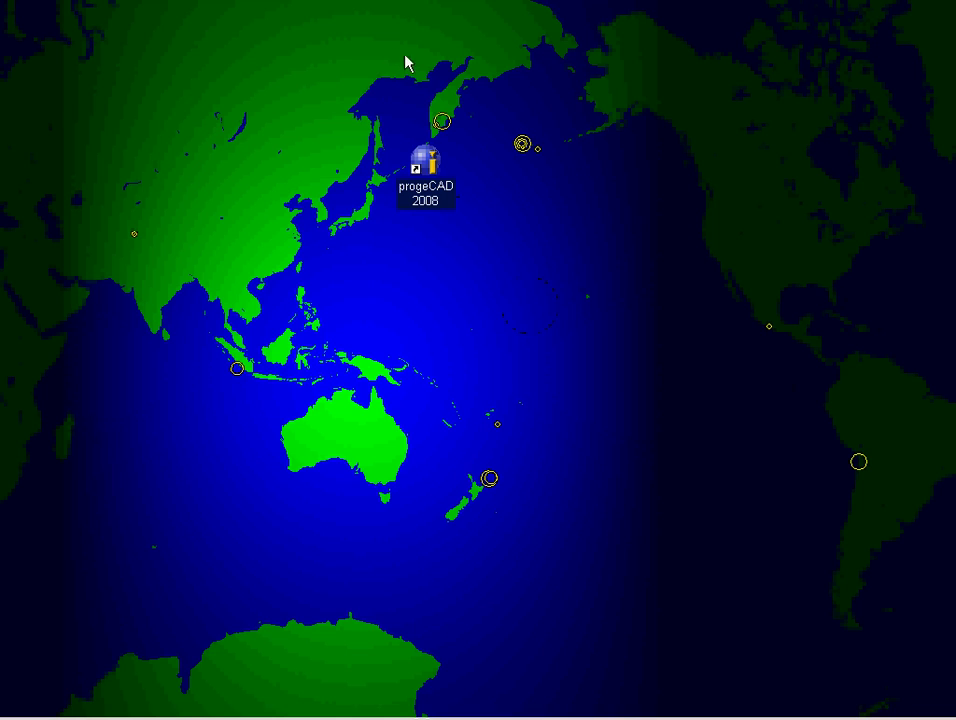
Launch progeCAD 2008 from its desktop shortcut, opening blank Drawing1
left_click(436, 178)
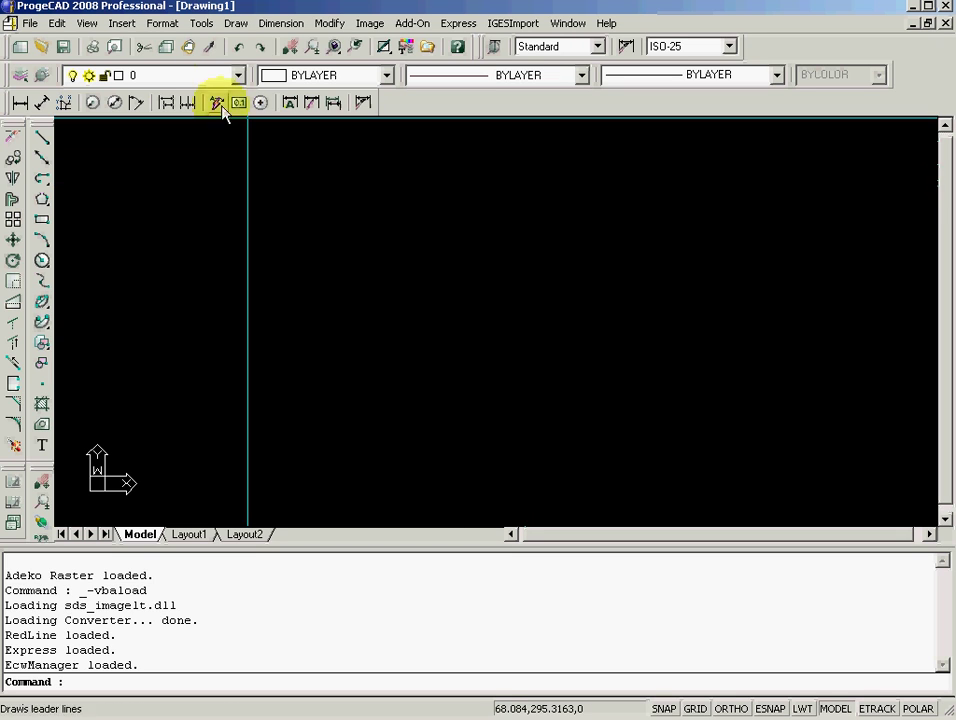
Redock the Dimension toolbar as its own row below the Layer bar
left_click(237, 22)
mouse_move(329, 23)
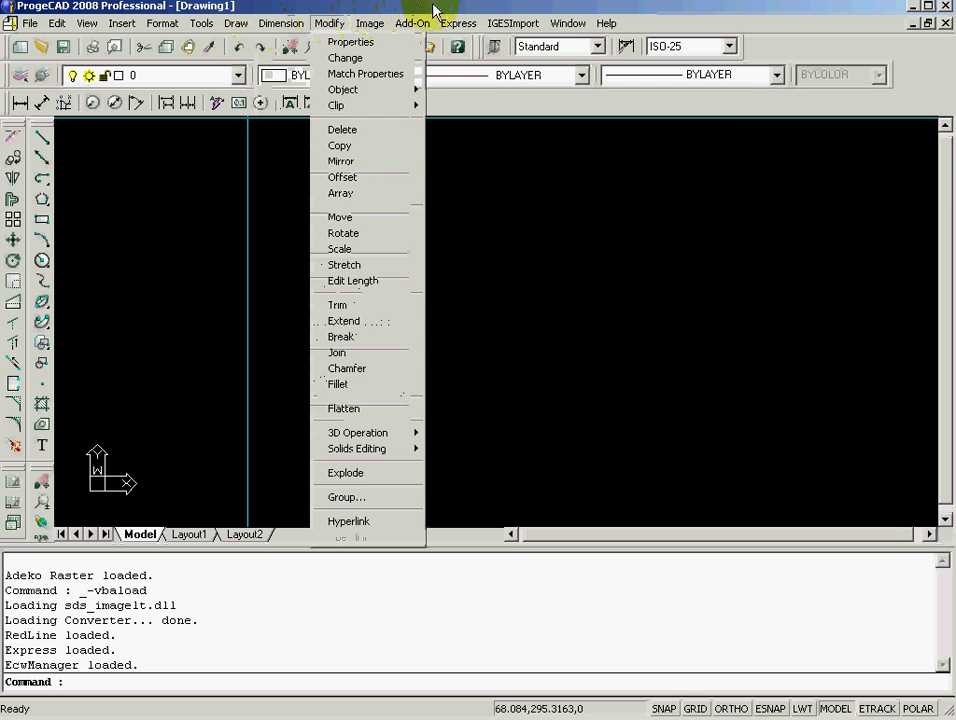
left_click(480, 22)
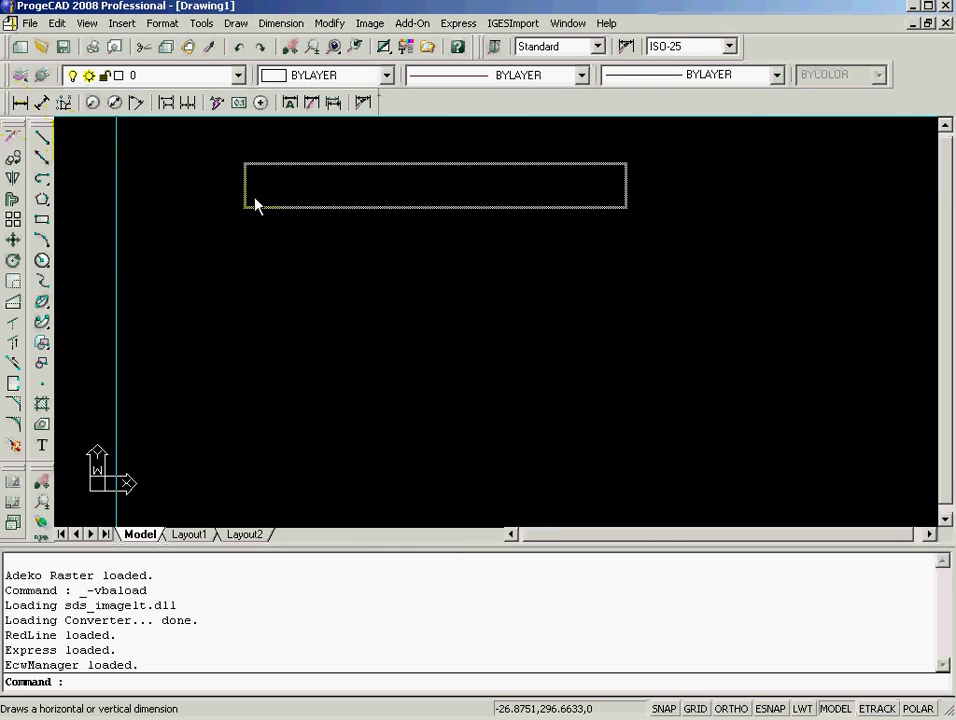
left_click_drag(10, 112, 256, 203)
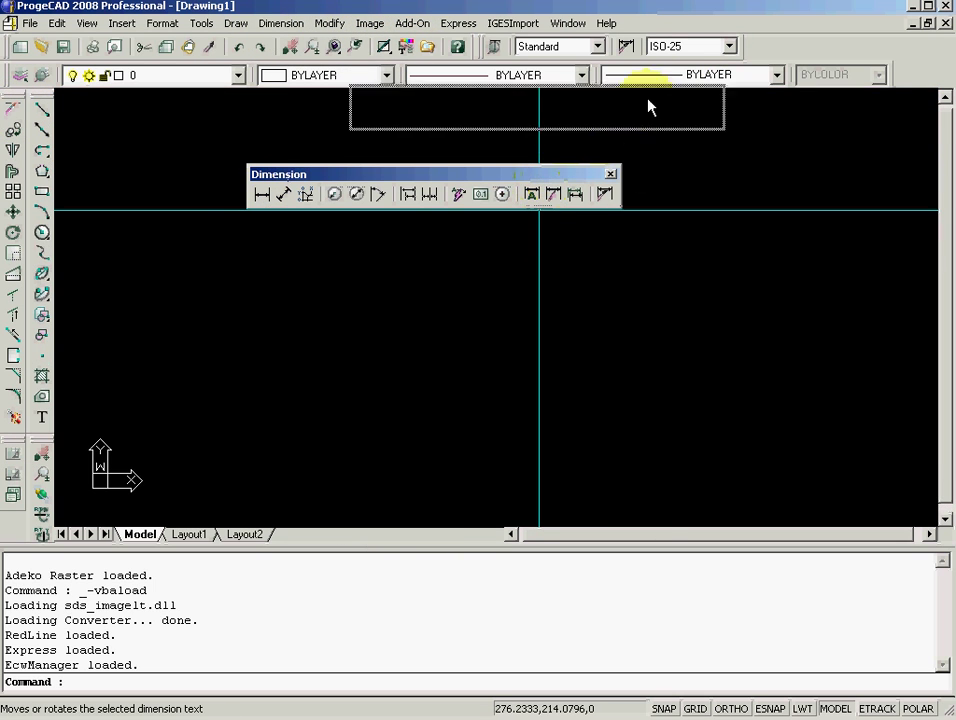
left_click_drag(543, 183, 672, 80)
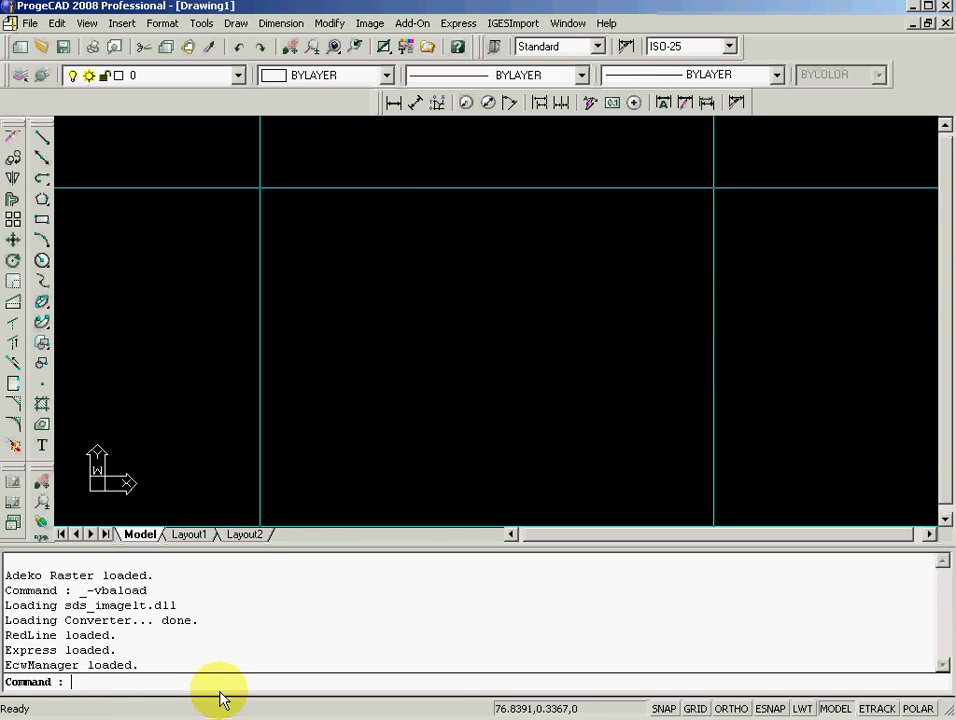
Run the LISP expression (entget (car (entsel))) and cancel its selection prompt
type("(entget (car (entsel)))")
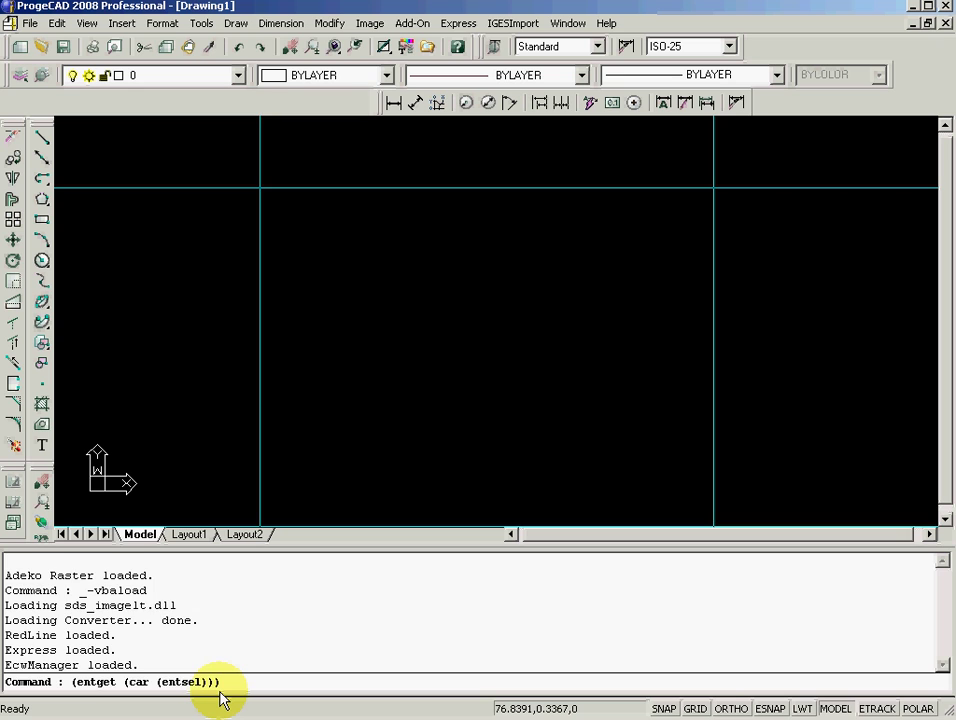
key("Return")
key("Escape")
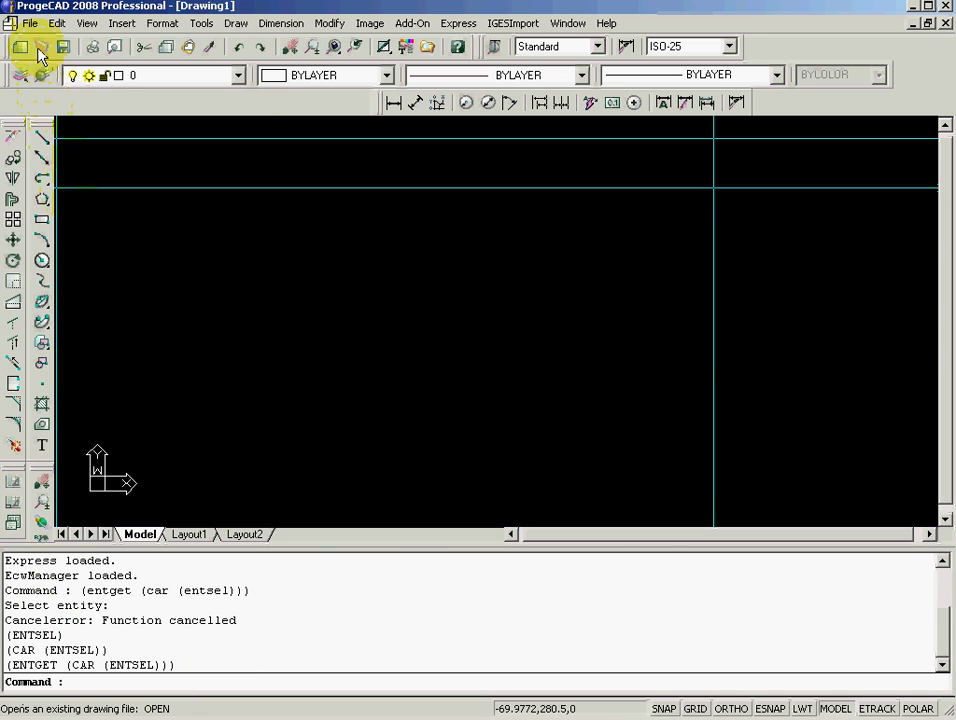
Open the sample floor plan HOUSEPLN.DWG from the SAMPLE folder
left_click(41, 47)
left_click(564, 373)
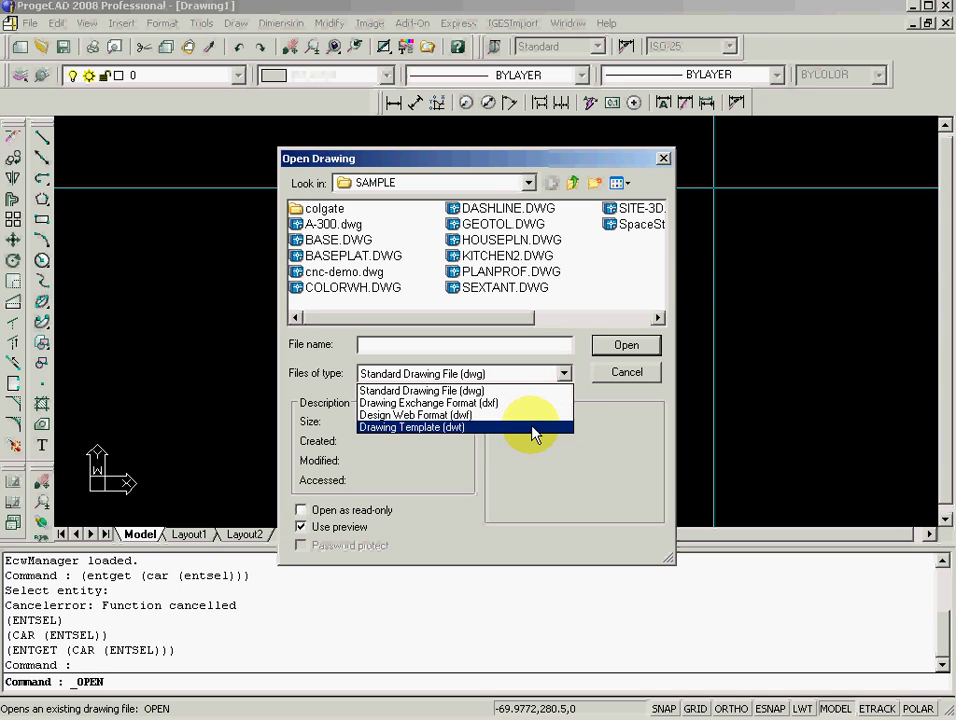
left_click(625, 473)
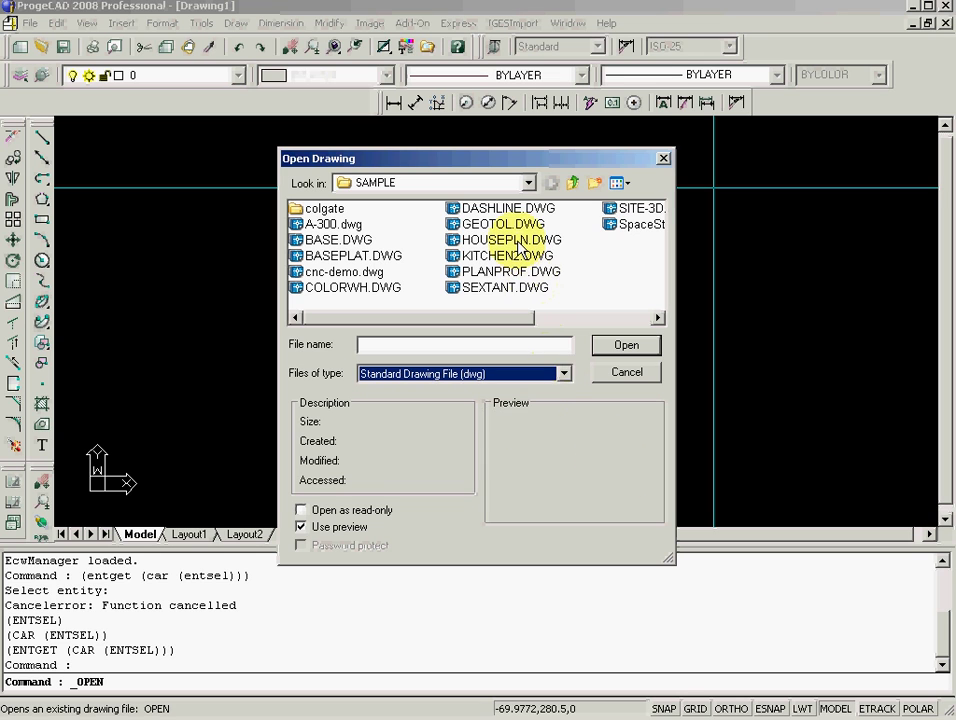
double_click(519, 249)
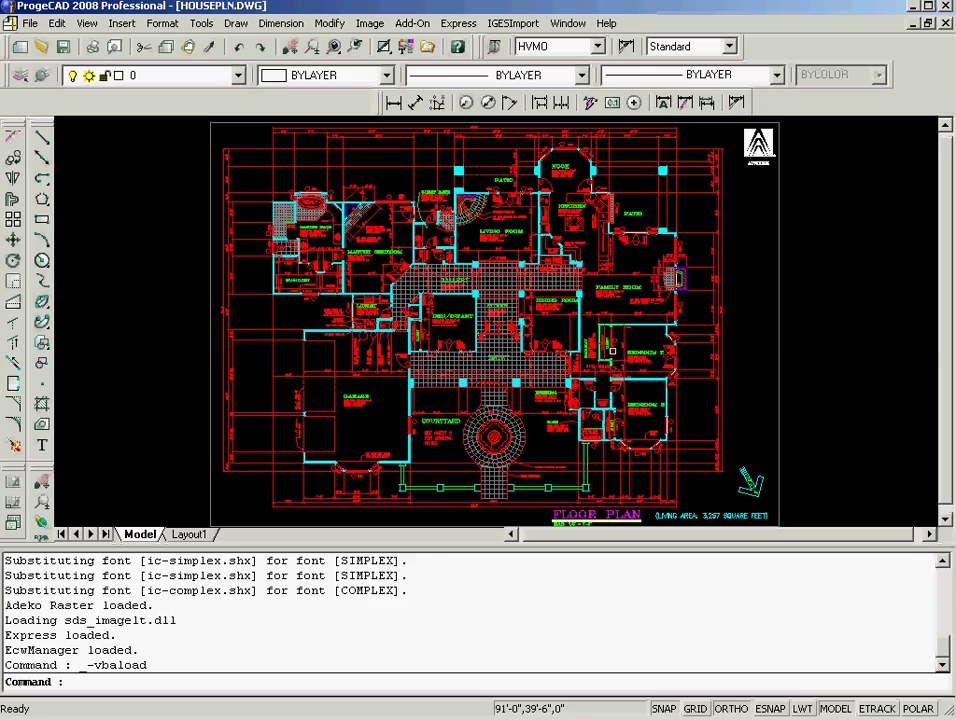
Zoom and pan through the foyer, dining, family rooms and hallway, then restore down HOUSEPLN
scroll(545, 320, "up", 3)
scroll(545, 320, "up", 3)
middle_click_drag(267, 295, 700, 300)
mouse_move(326, 331)
middle_mouse_down()
mouse_move(761, 286)
mouse_move(410, 286)
mouse_move(284, 269)
middle_mouse_up()
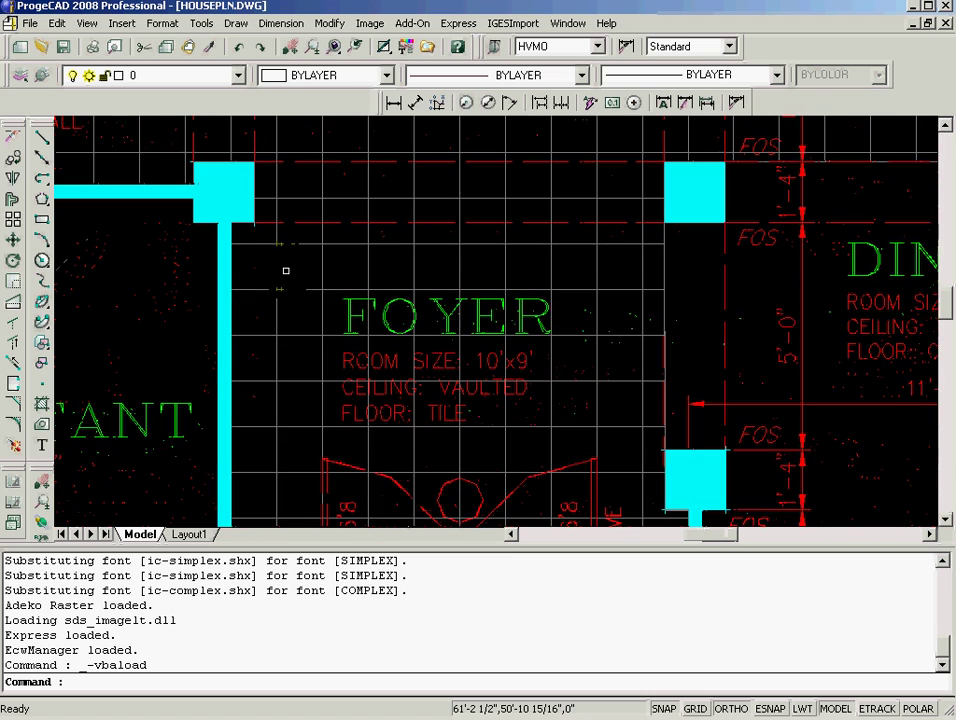
left_click(812, 535)
left_click(945, 406)
left_click(929, 22)
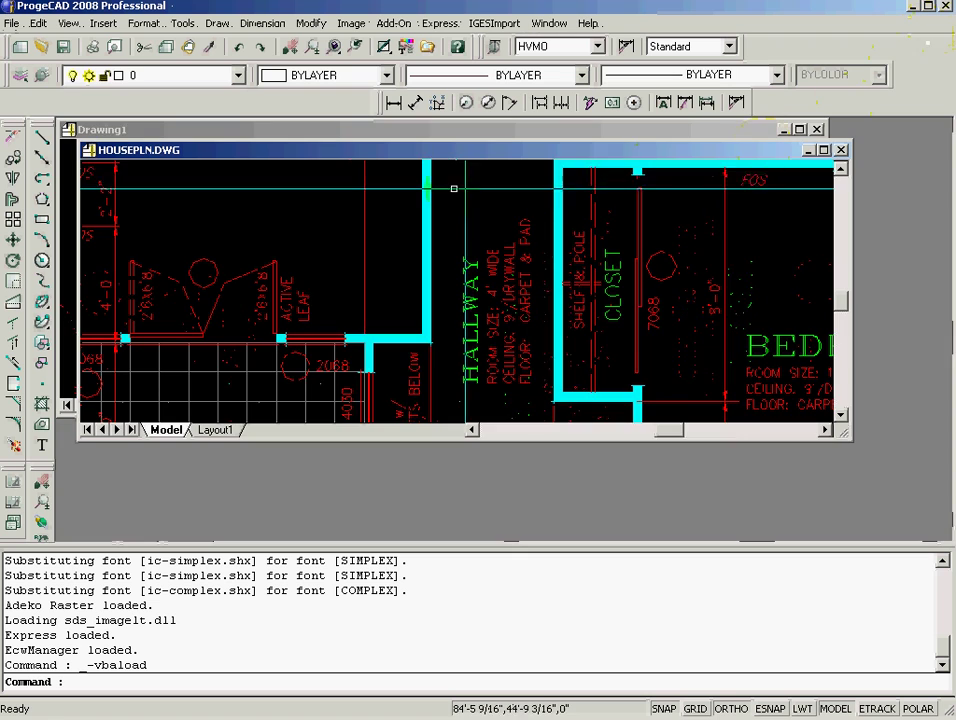
Open SITE-3D.DWG and move its window down and to the right
left_click(41, 46)
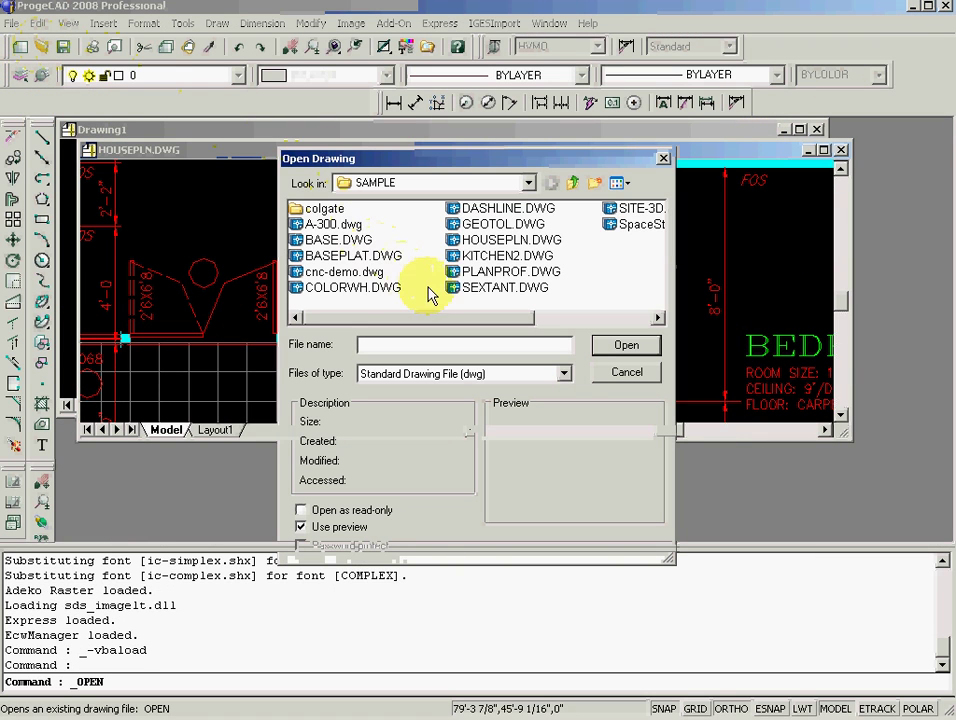
double_click(636, 224)
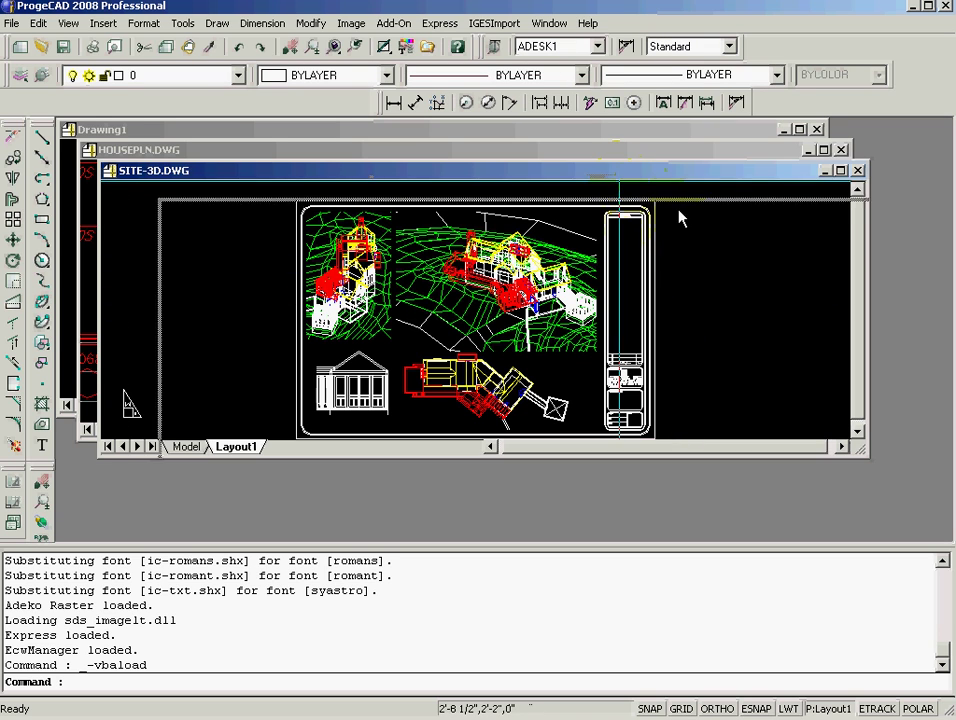
left_click_drag(590, 174, 682, 248)
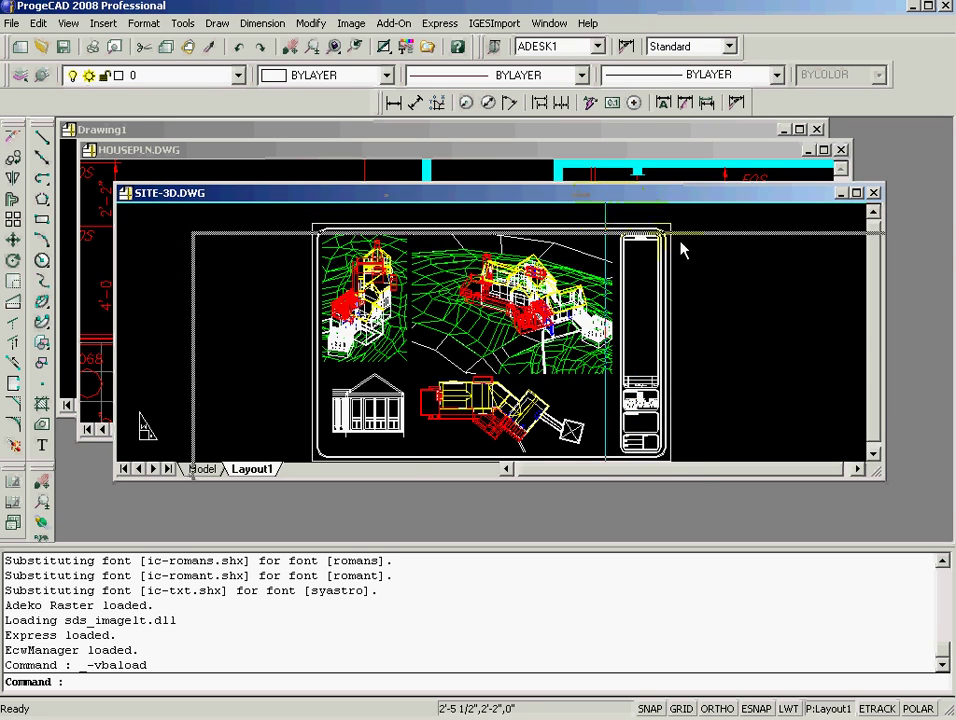
left_click(637, 166)
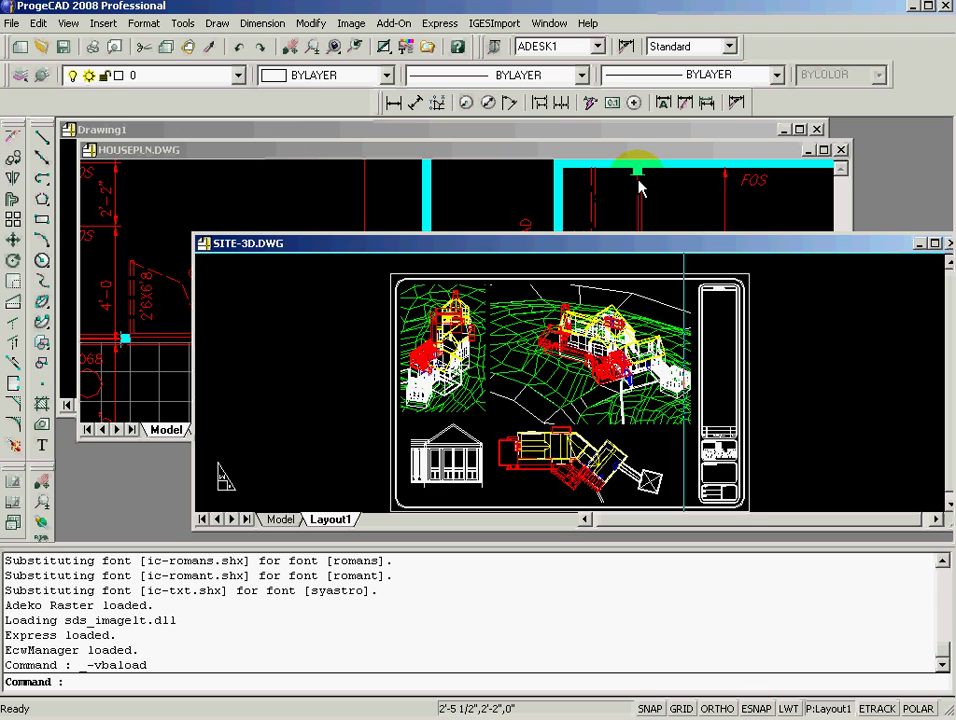
Create a new drawing, Drawing2, from the default template and maximize it
left_click(20, 46)
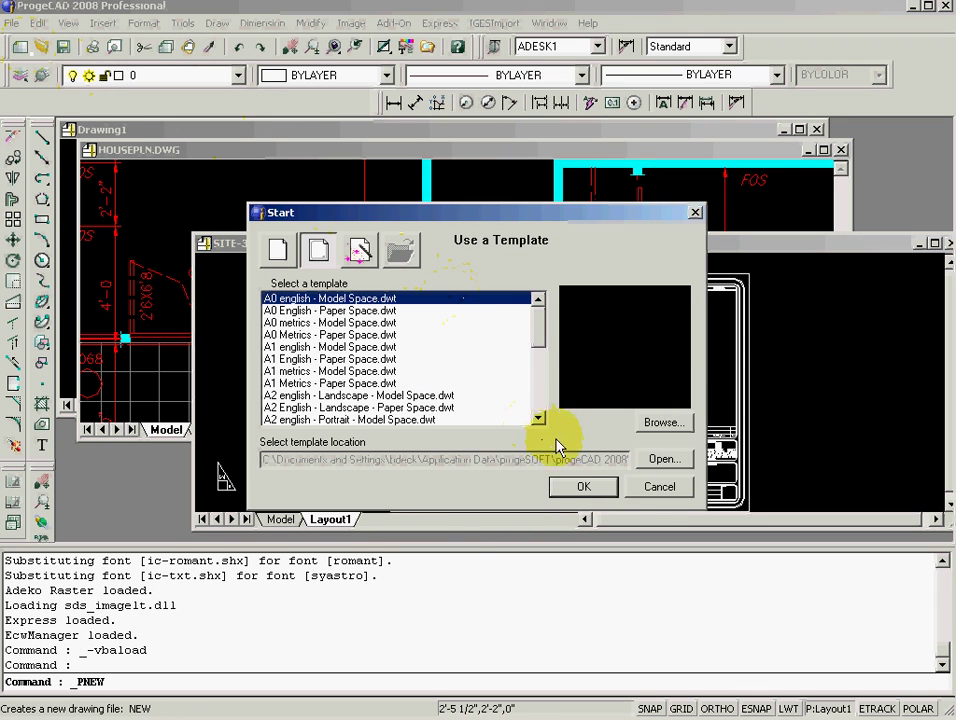
left_click(572, 484)
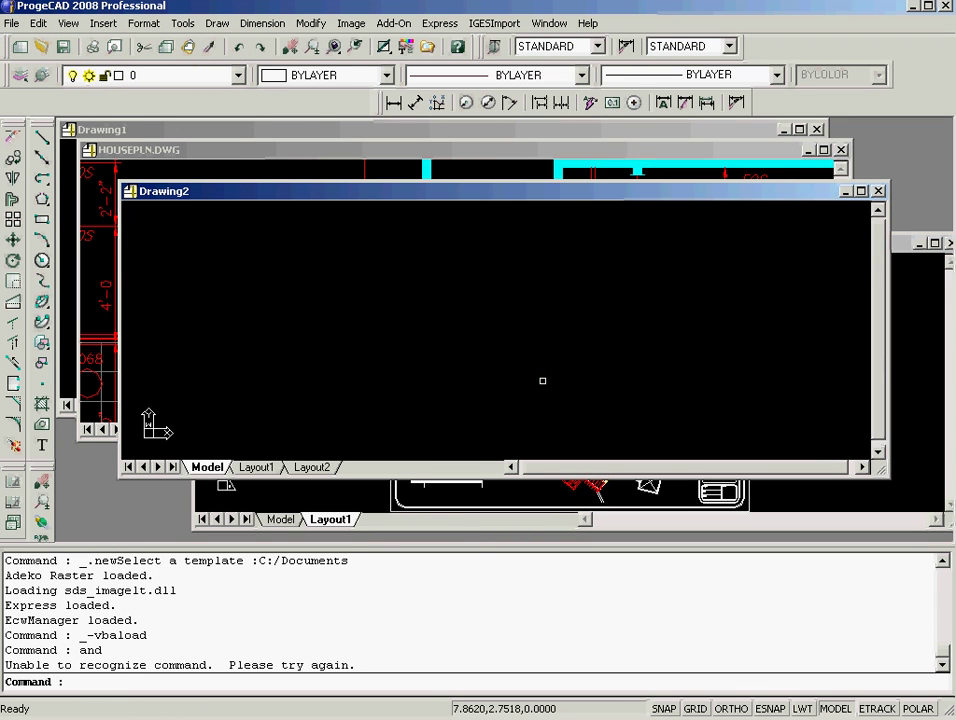
left_click(860, 190)
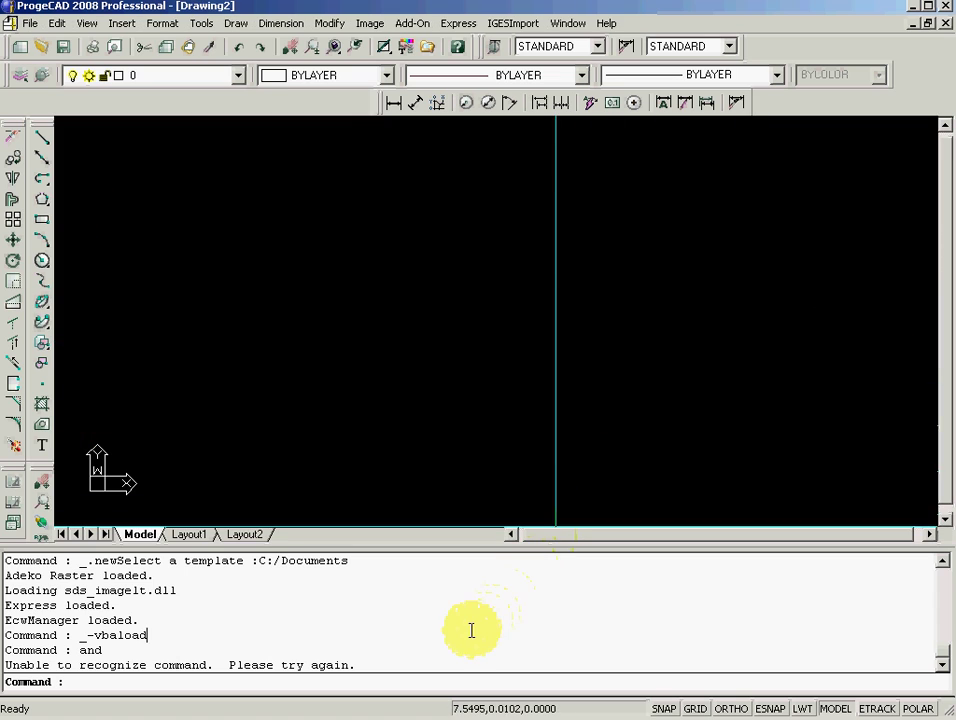
Draw a circle and a diagonal line beside it in Drawing2
type("c")
key("Return")
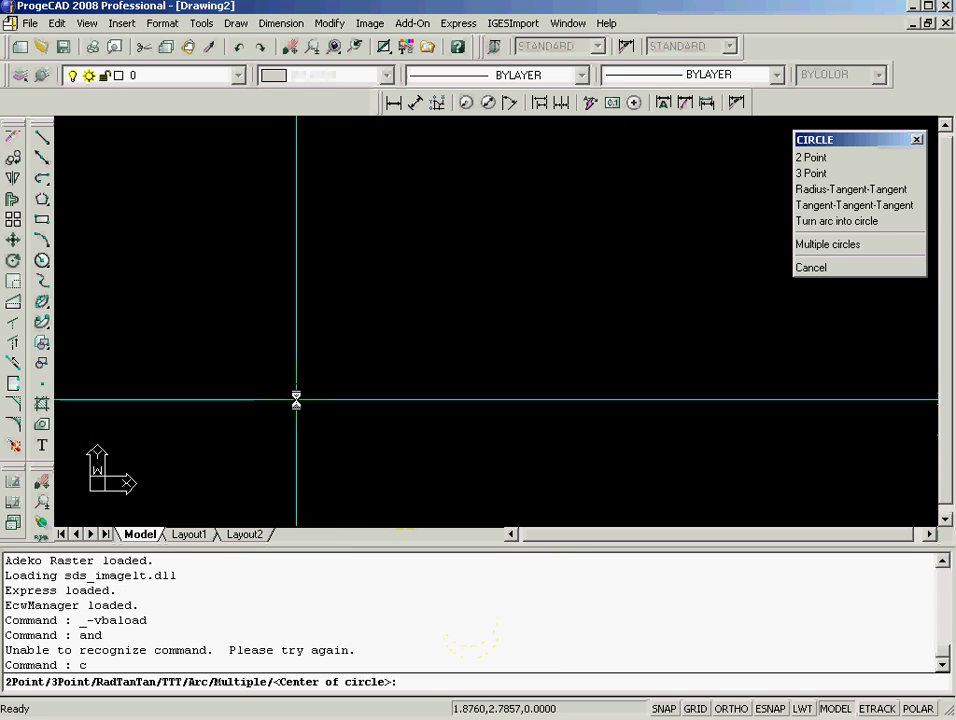
left_click(308, 372)
key("Return")
left_click(421, 163)
left_click(610, 340)
key("Return")
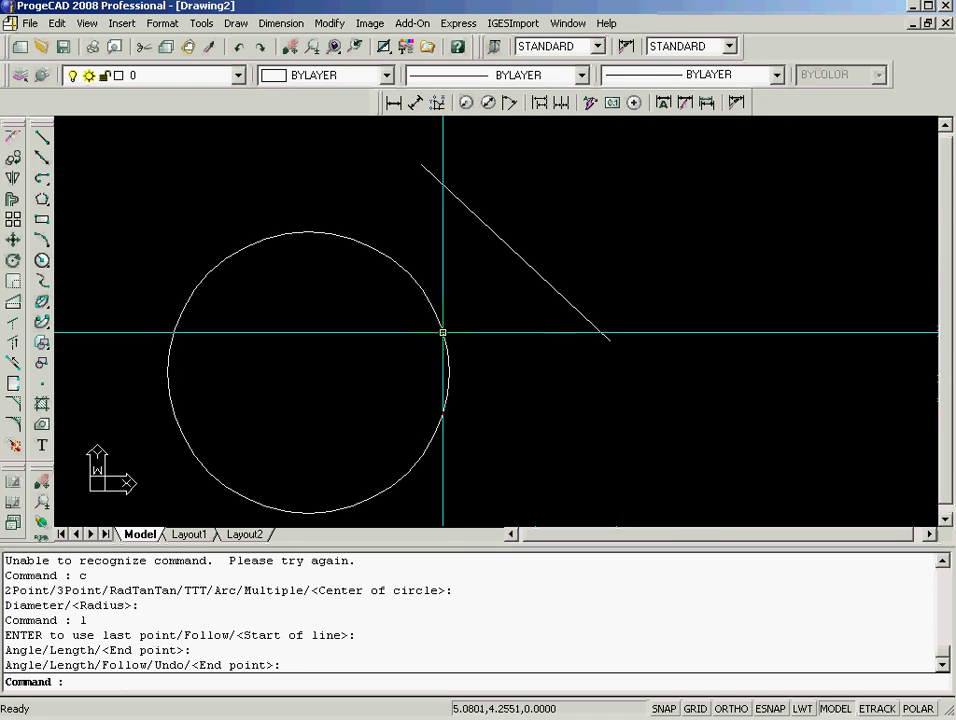
Enlarge the circle via its right quadrant grip until its edge nearly meets the line
left_click(442, 331)
left_click(449, 372)
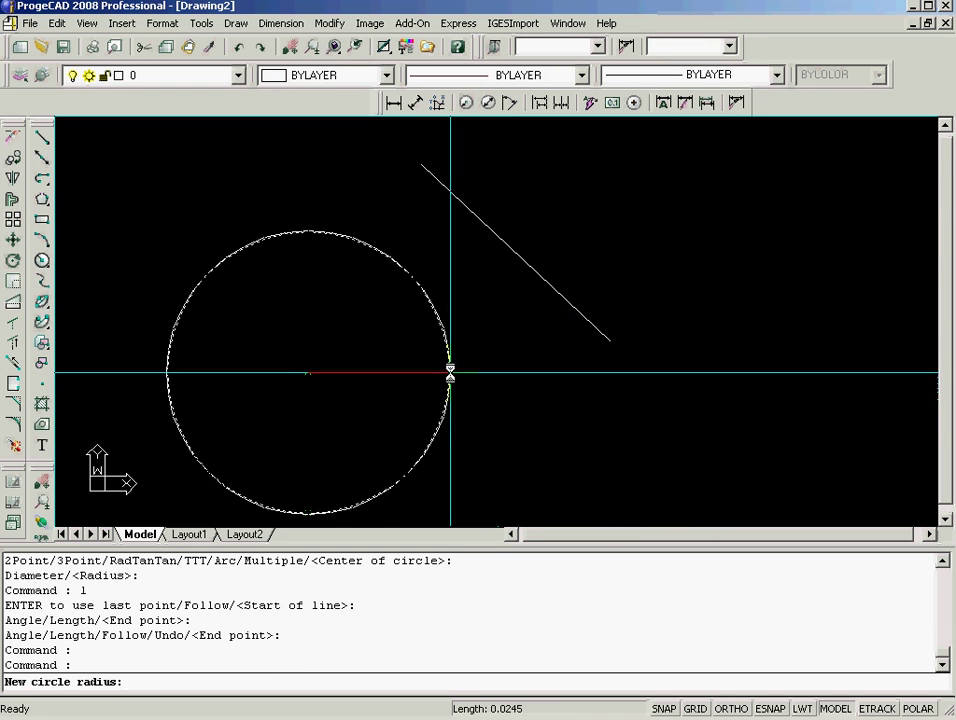
left_click(523, 313)
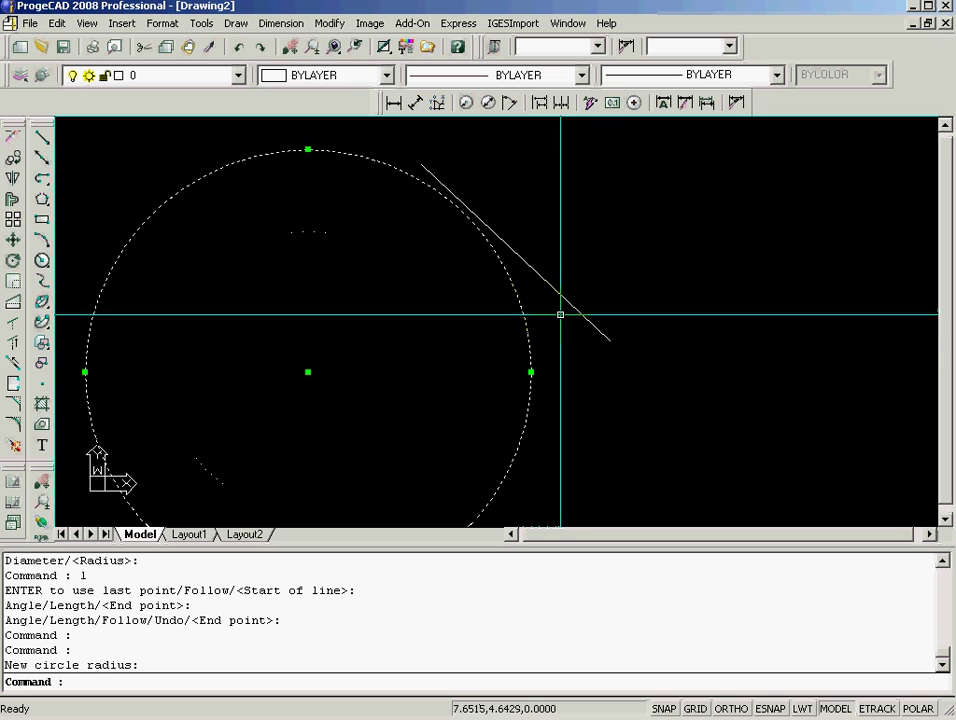
left_click(607, 389)
key("Escape")
key("Escape")
key("Escape")
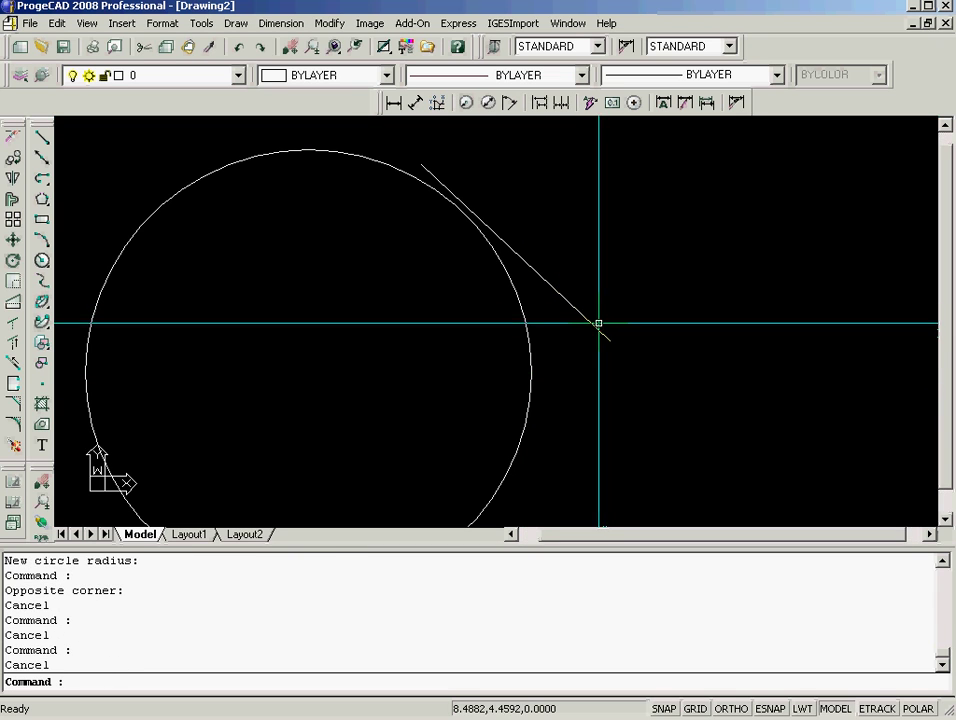
left_click(609, 339)
right_click(609, 341)
left_click(650, 367)
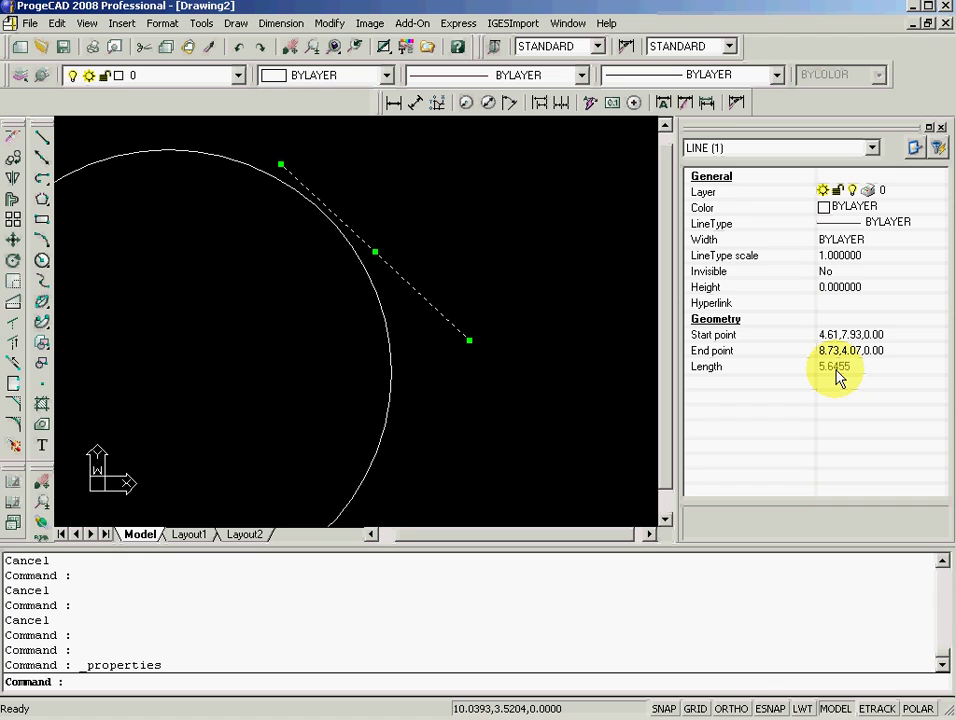
left_click(940, 127)
key("Escape")
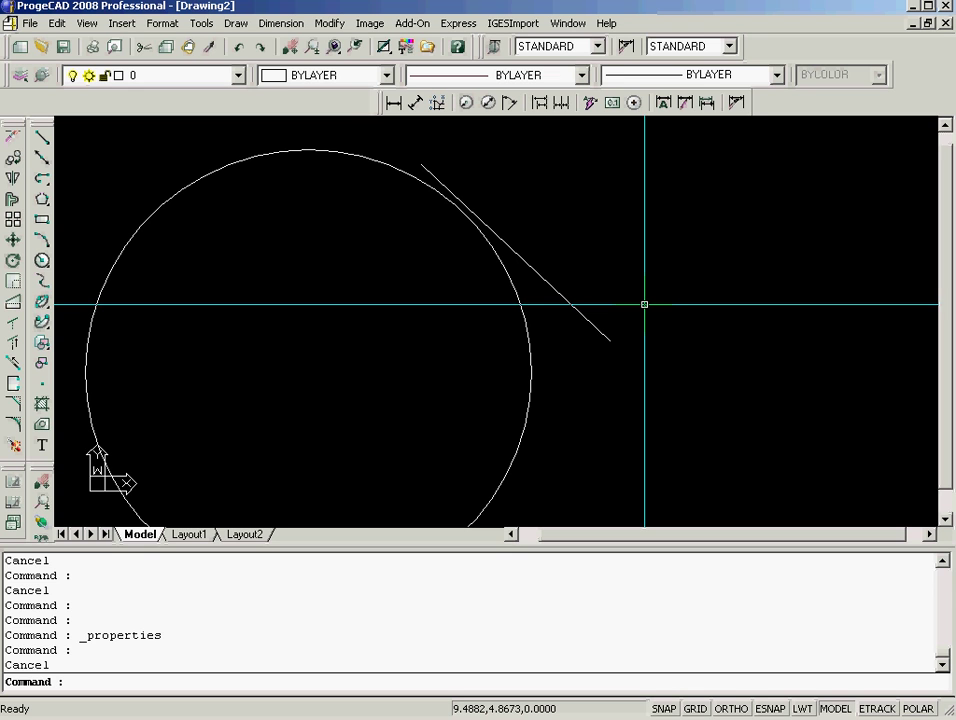
Insert ALE block 0898 from Mechanics ANSI-ISO centres right of the circle, then hide ALE
type("ale")
key("Return")
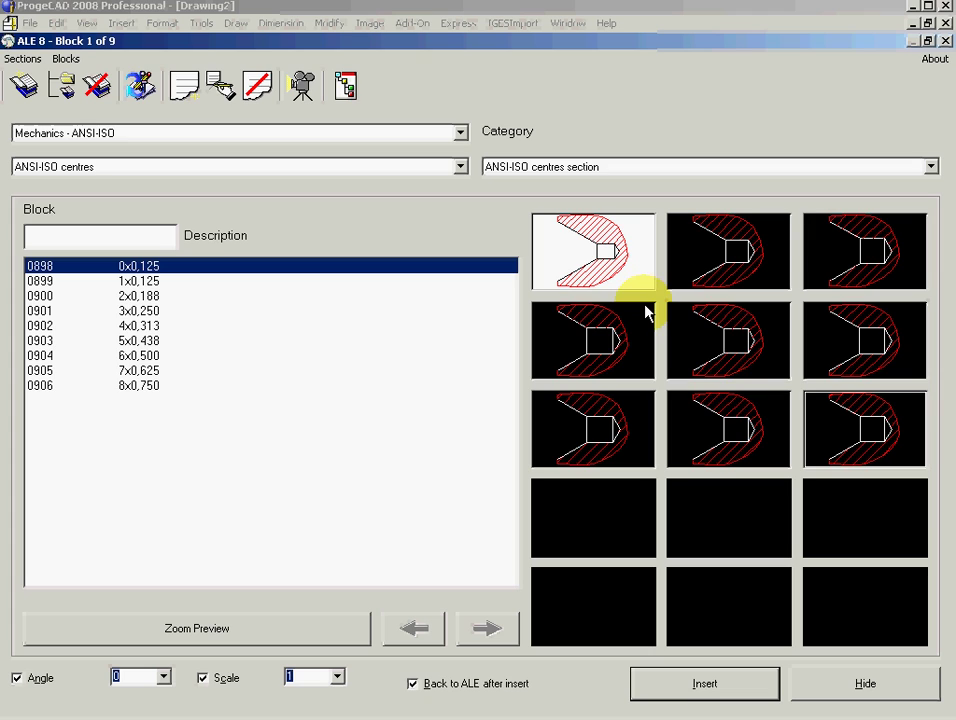
left_click(704, 683)
left_click(581, 316)
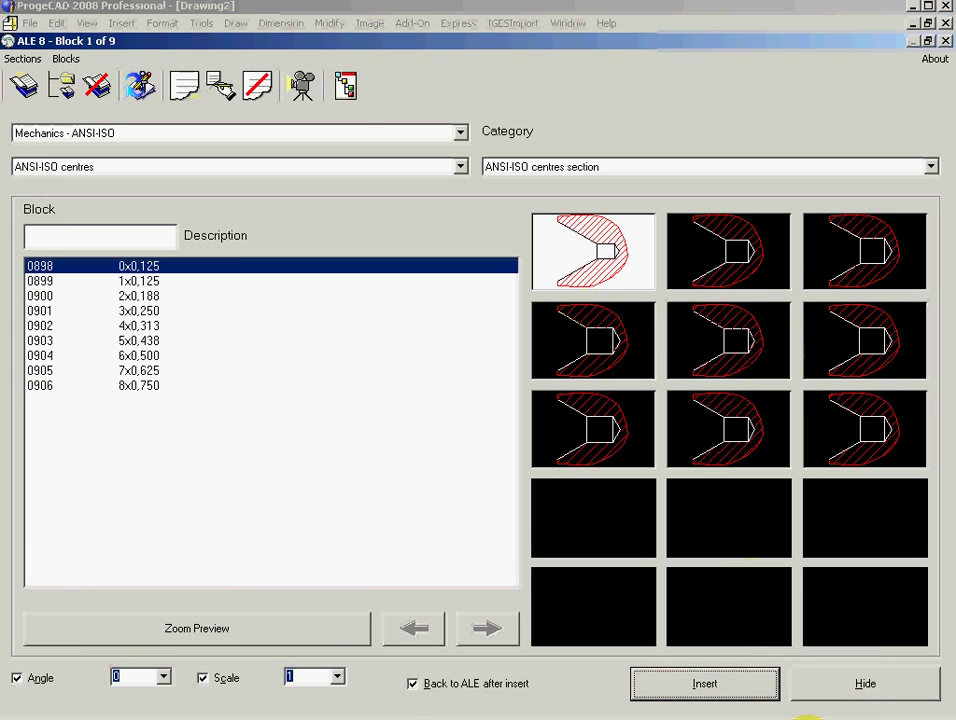
left_click(866, 683)
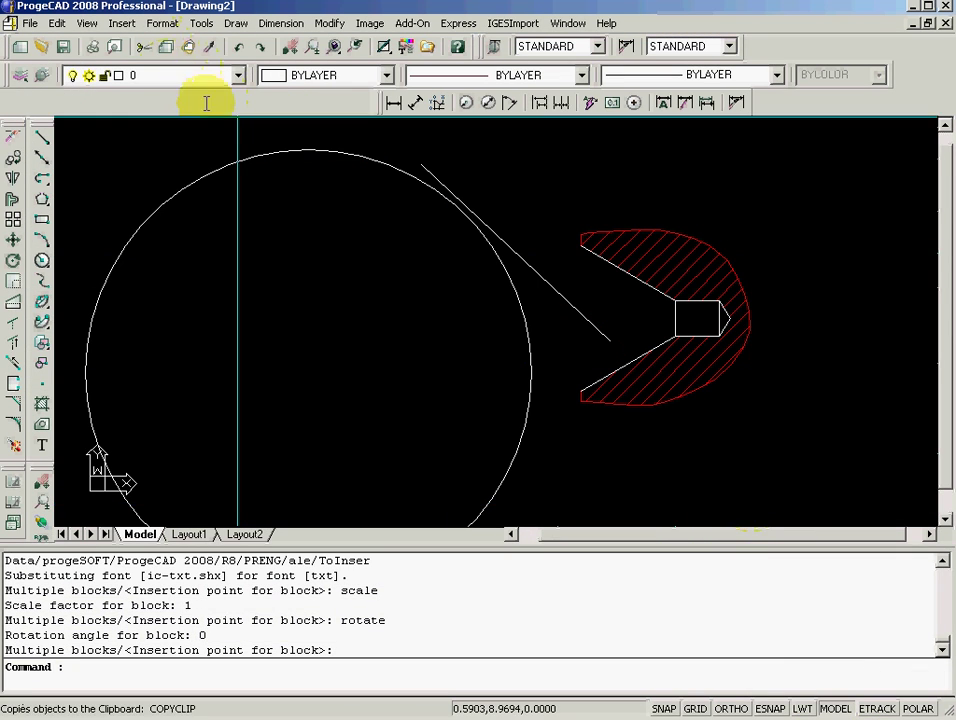
Turn on the Solids and Solids Editing toolbars via View > Toolbars, then close them
left_click(84, 21)
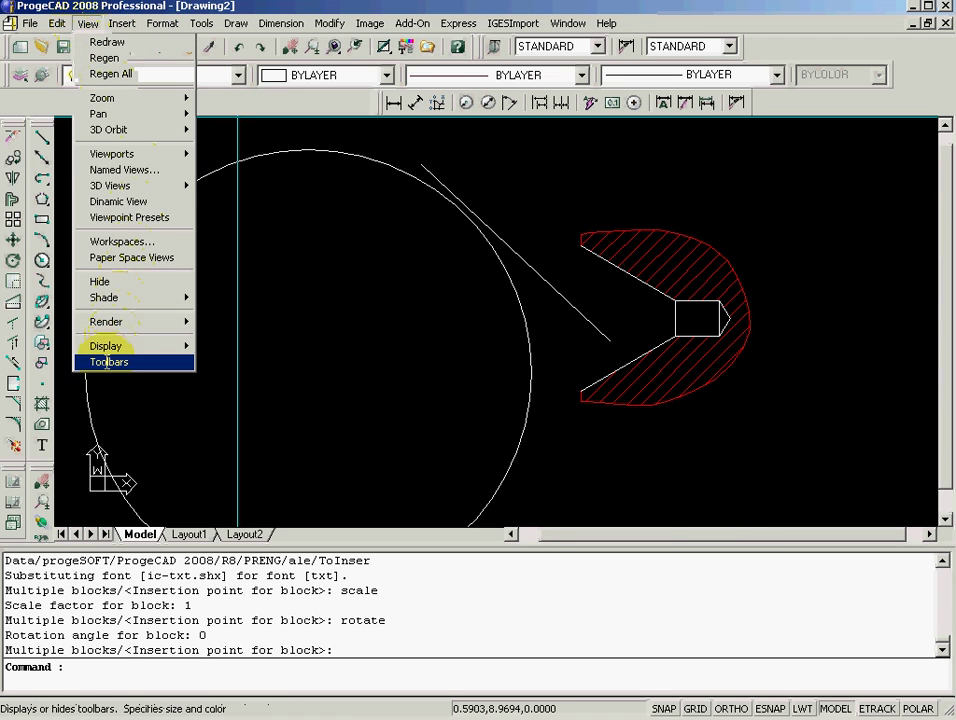
left_click(107, 360)
left_click(515, 349)
left_click(515, 349)
left_click(358, 305)
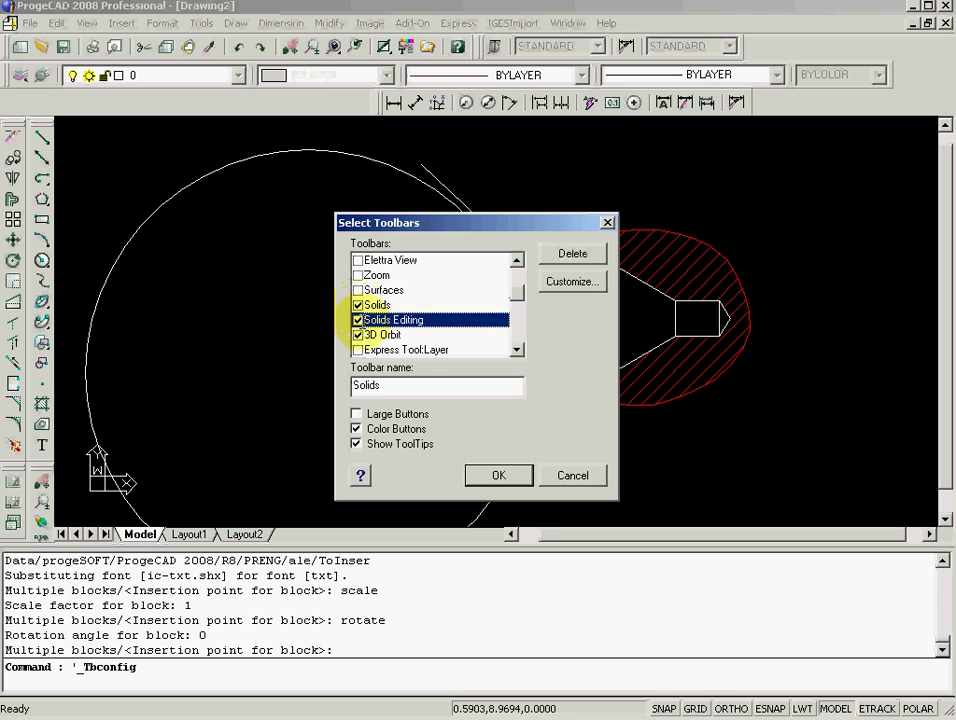
left_click(498, 475)
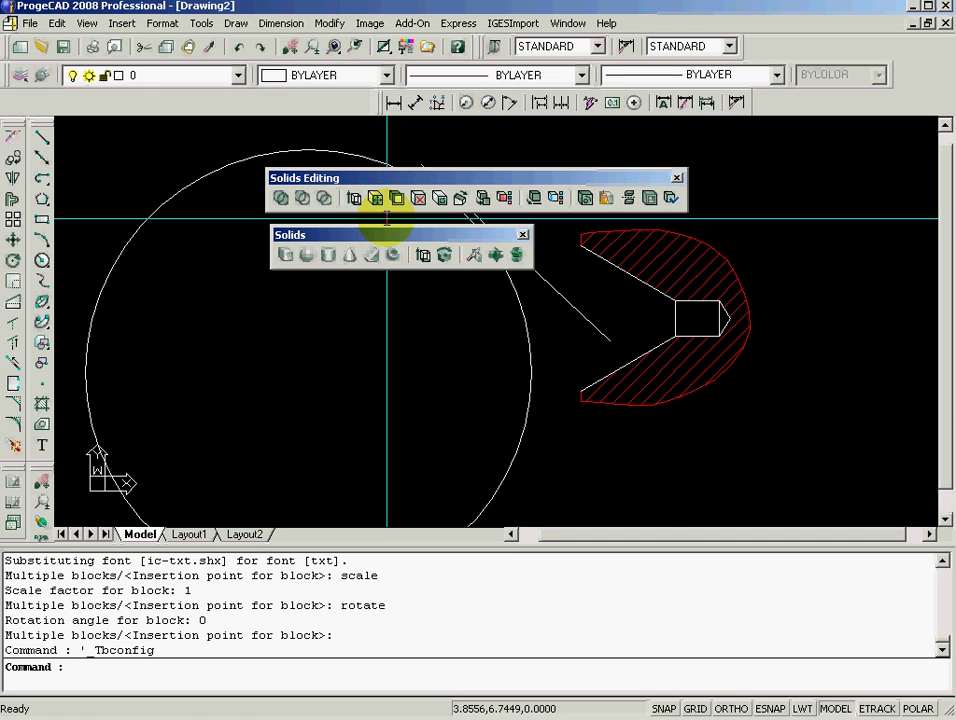
left_click(677, 177)
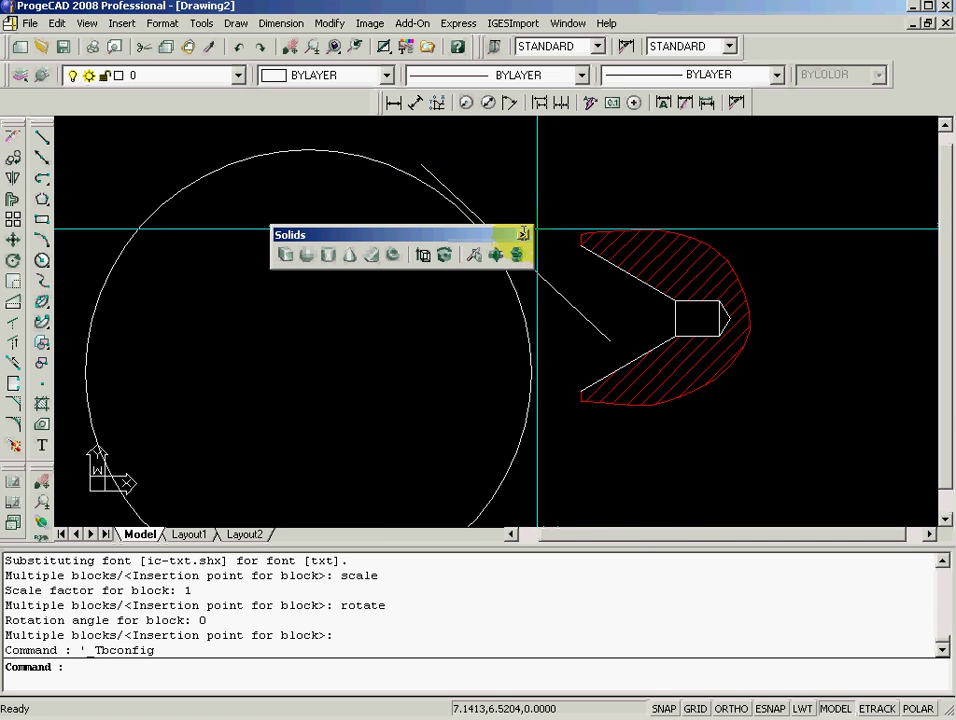
left_click(523, 233)
On Layout1, create an MVIEW viewport showing the circle, line and hatched block
left_click(192, 534)
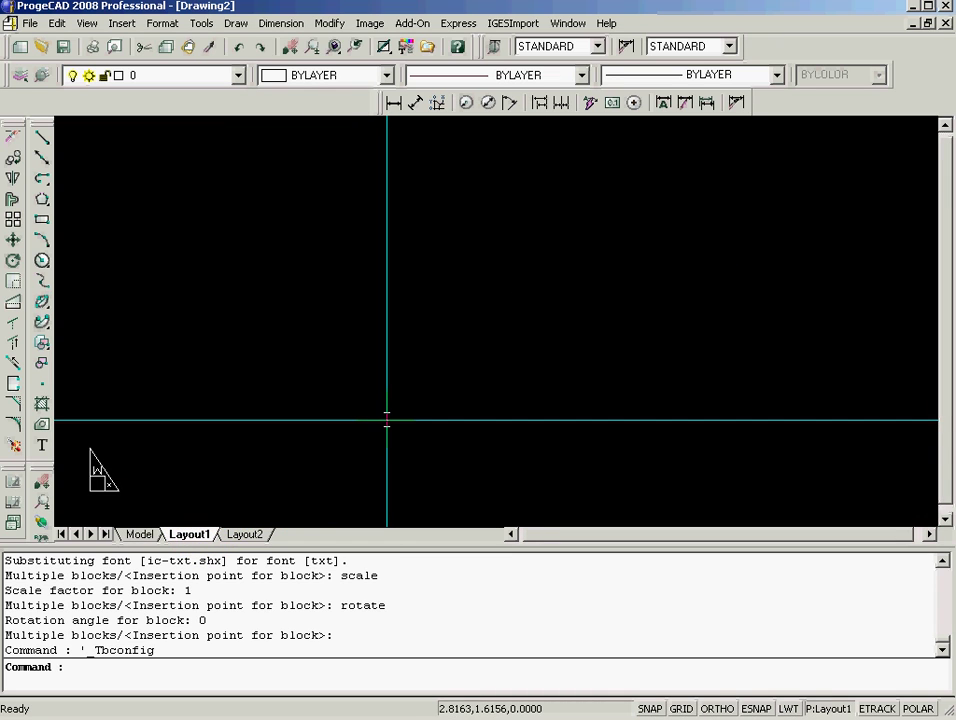
type("mview")
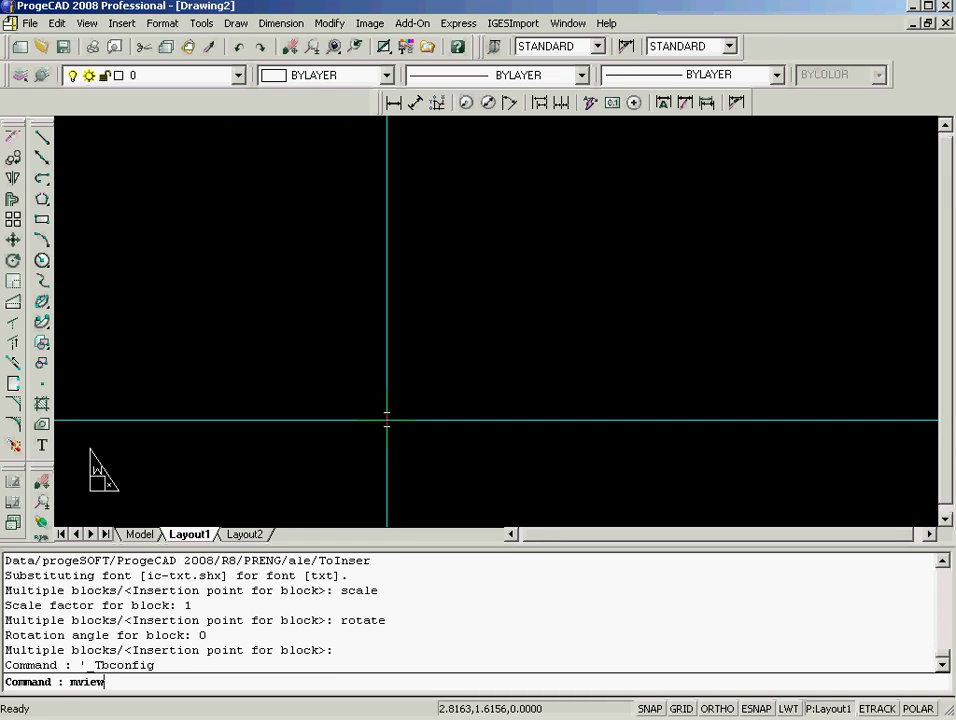
key("Return")
left_click(261, 189)
left_click(596, 402)
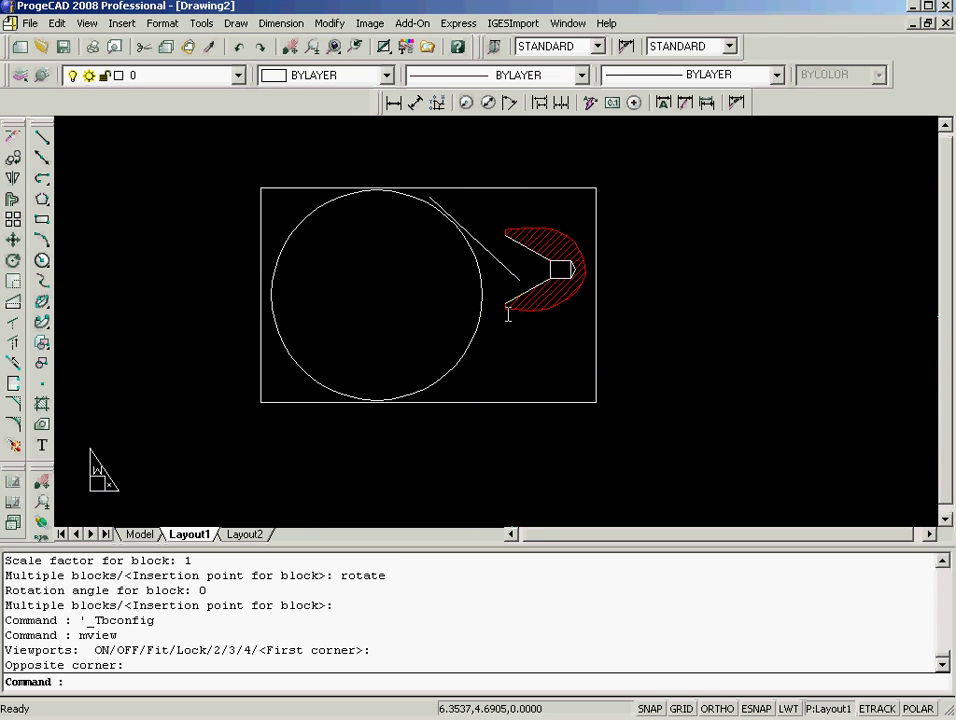
Add an R4.8722 radius dimension to the circle through the viewport
left_click(281, 23)
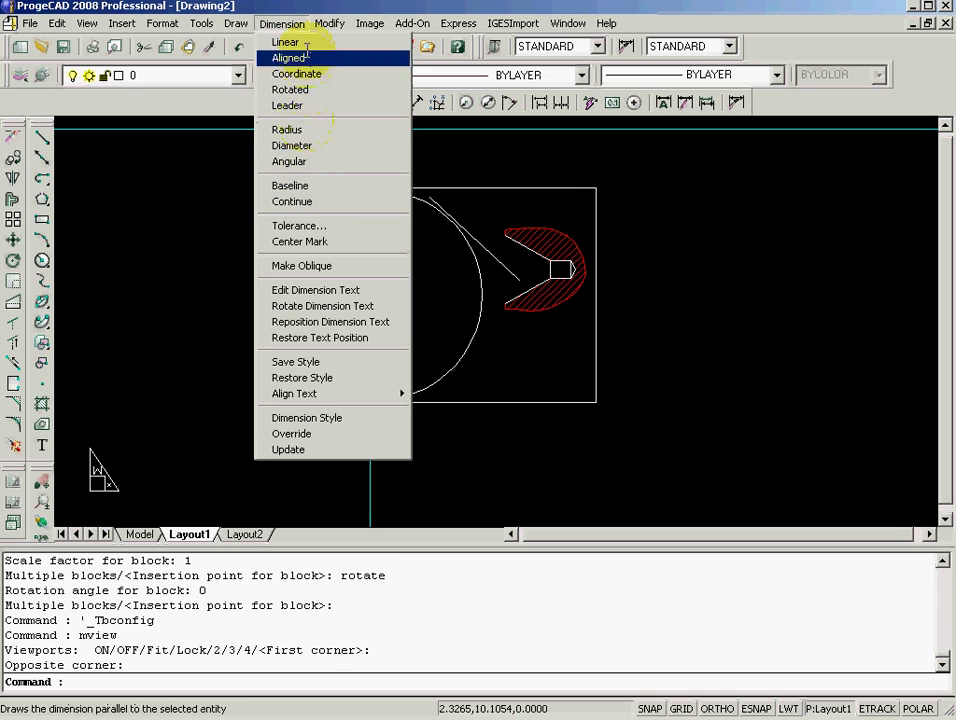
left_click(280, 130)
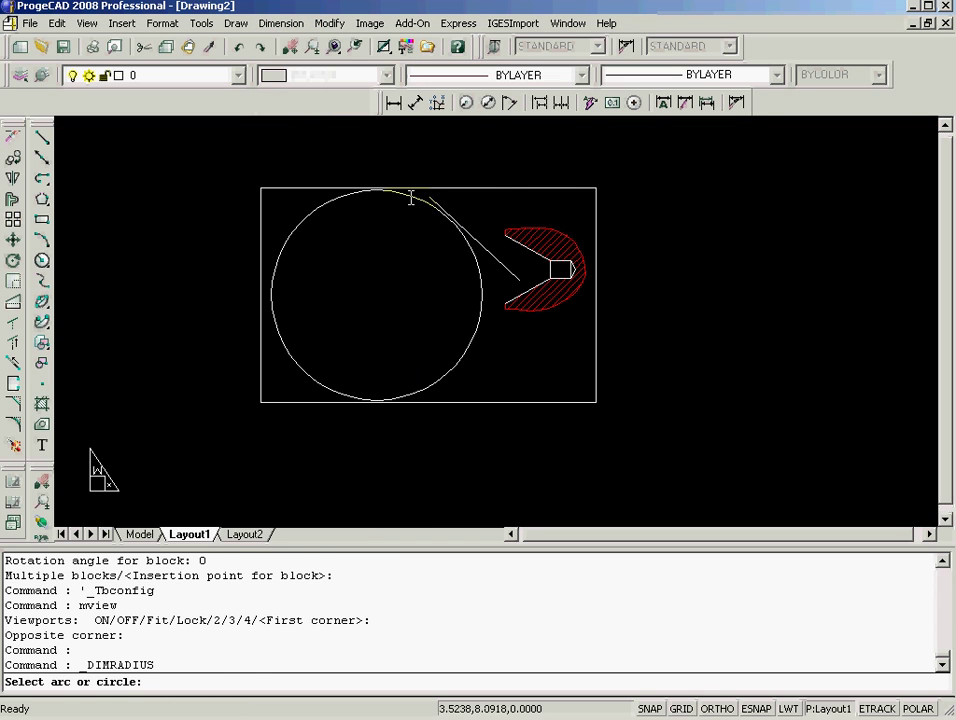
left_click(430, 203)
left_click(530, 368)
key("Return")
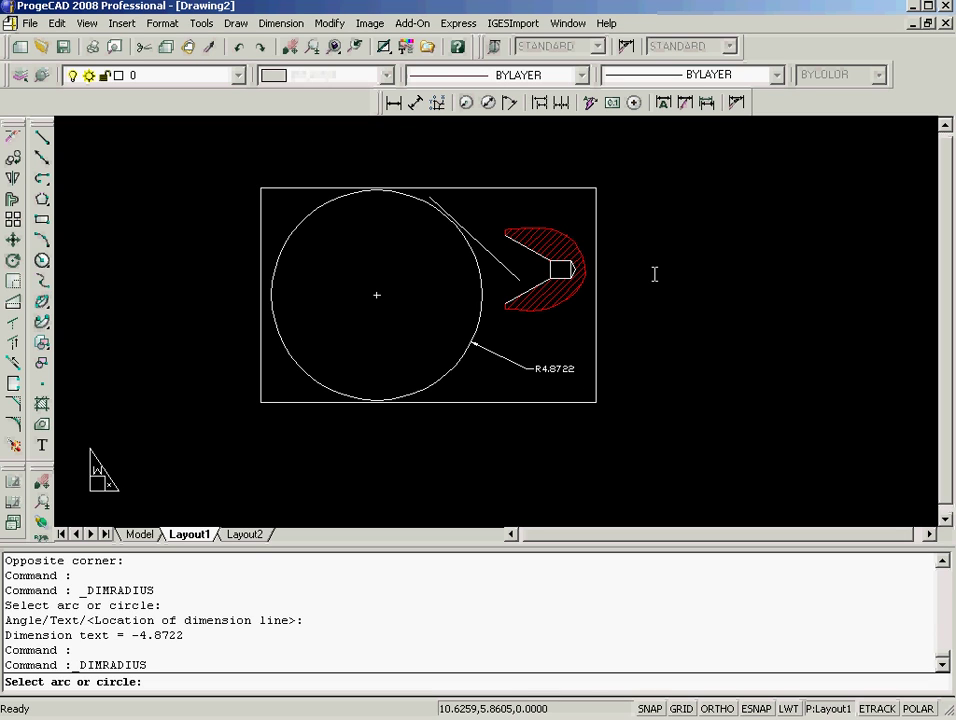
Bring SITE-3D.DWG to the front, maximize it, and switch it to model space
left_click(928, 22)
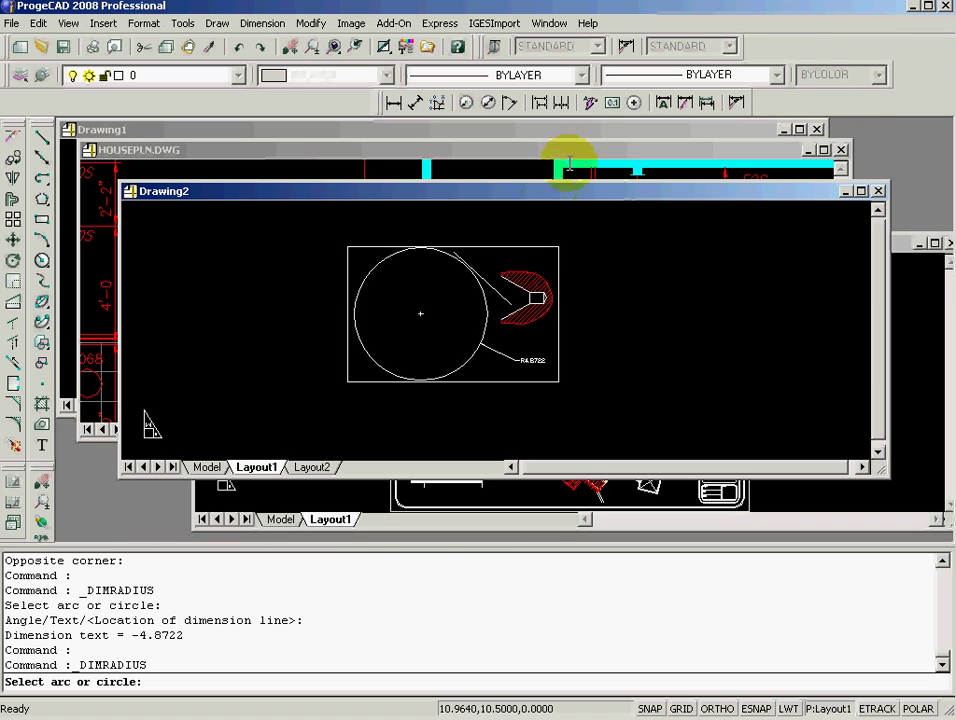
left_click(905, 243)
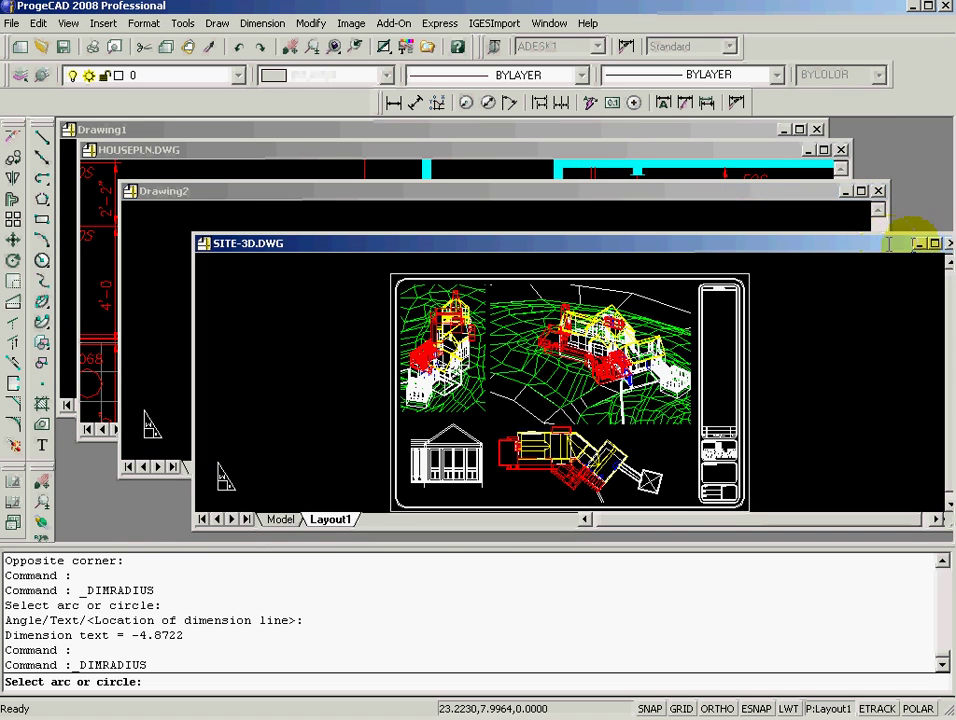
left_click(934, 243)
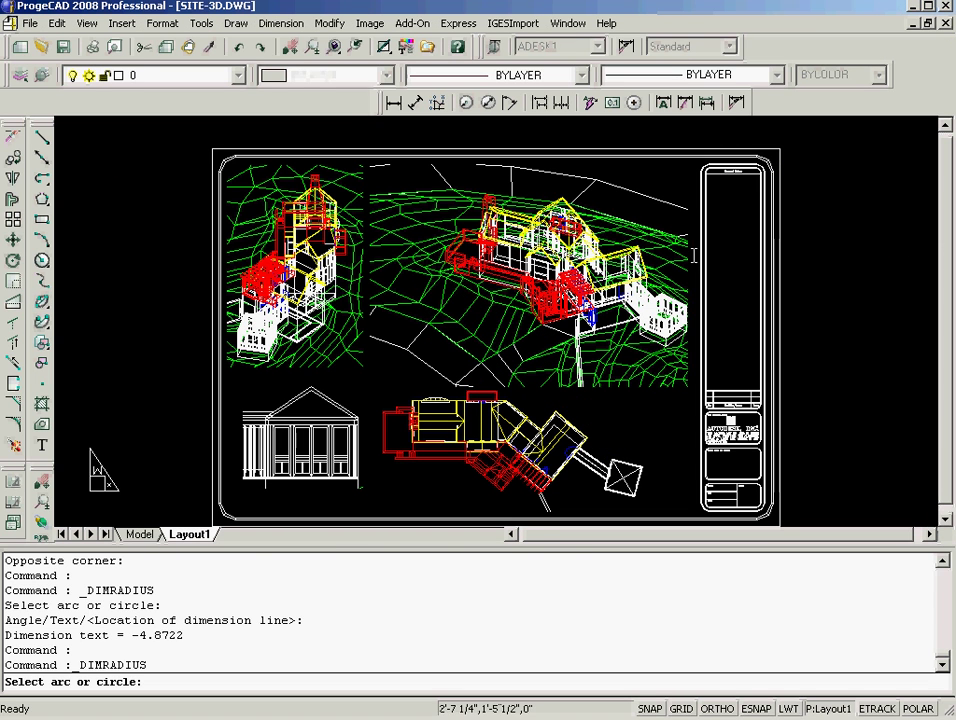
left_click(140, 534)
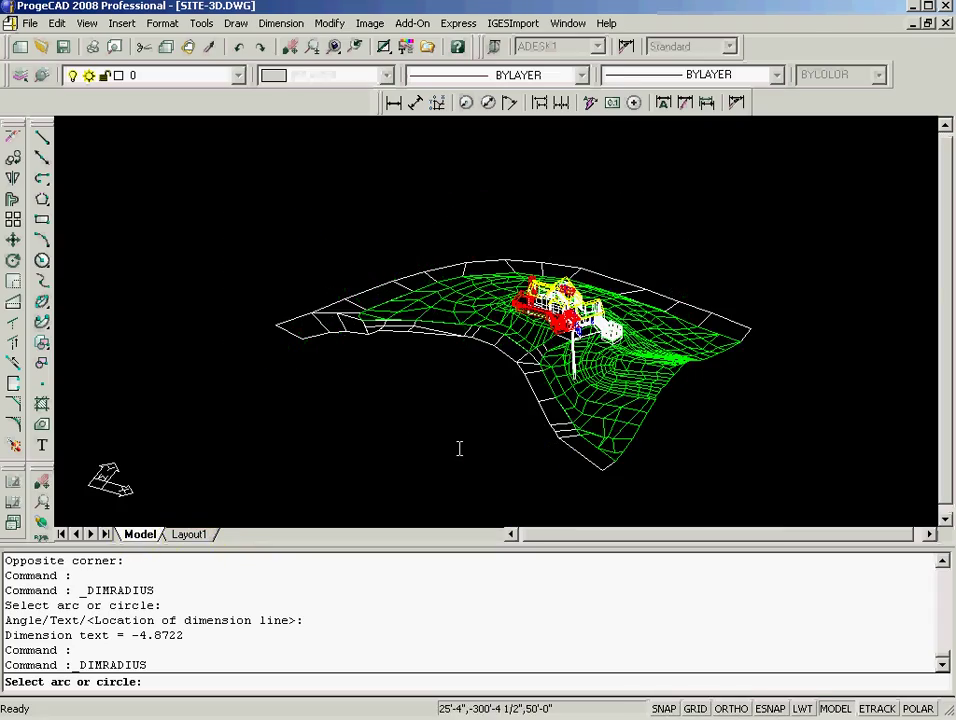
Zoom in on and orbit the wireframe house for a close-up view
scroll(544, 348, "up", 5)
scroll(544, 348, "up", 2)
scroll(544, 348, "up", 3)
middle_click_drag(723, 301, 748, 234, "shift")
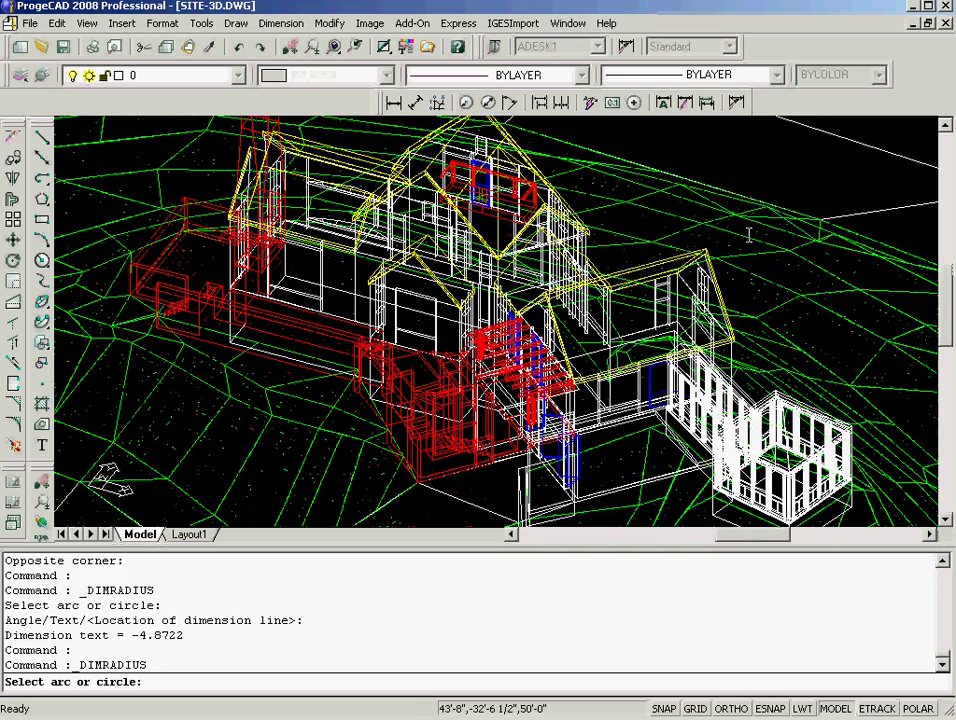
scroll(619, 213, "up", 2)
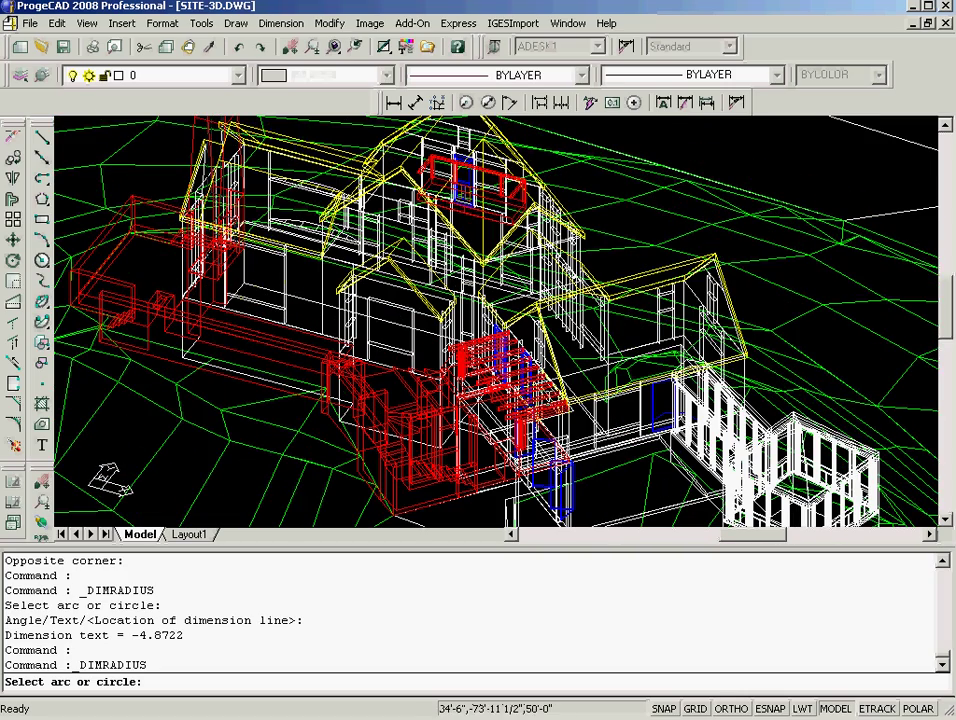
key("Escape")
key("Escape")
Render the SITE-3D house and terrain fully shaded with the fullrender command
type("full")
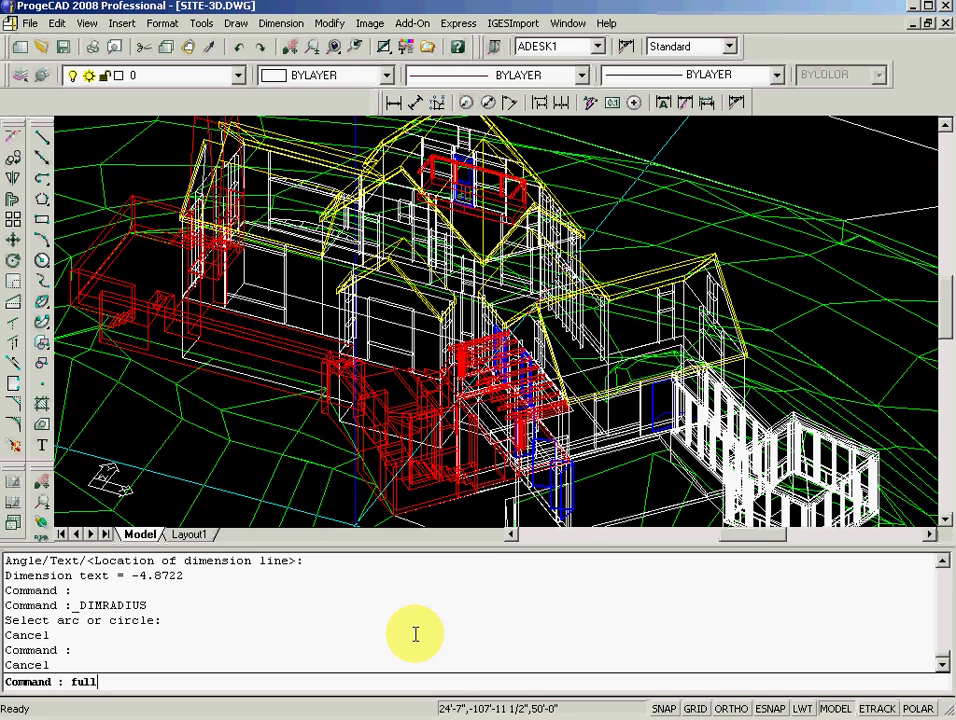
type("render")
key("Return")
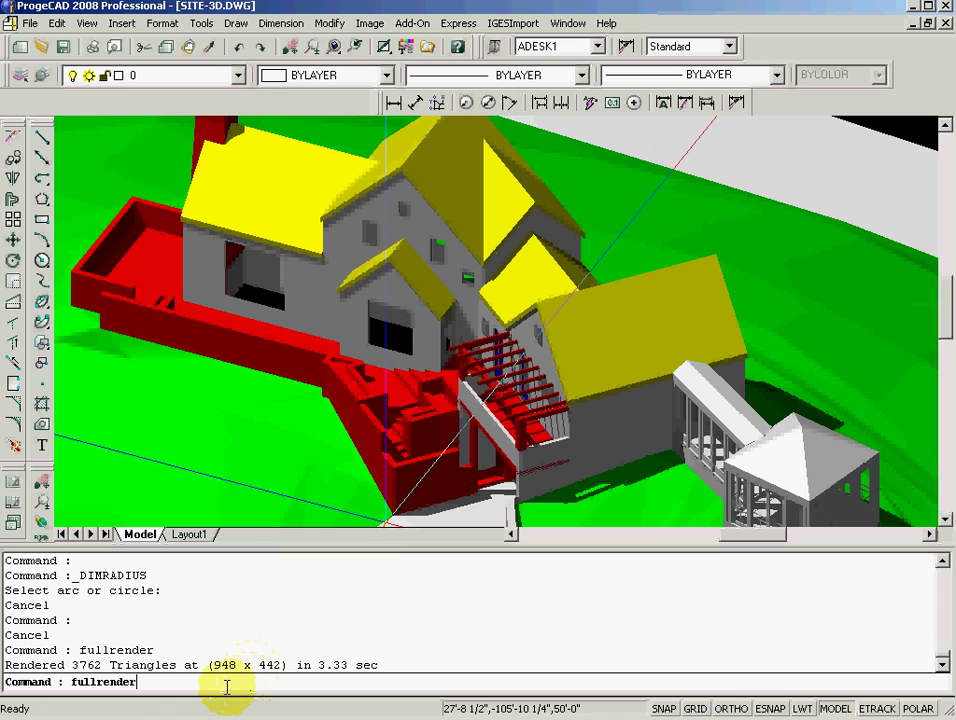
key("Escape")
key("Escape")
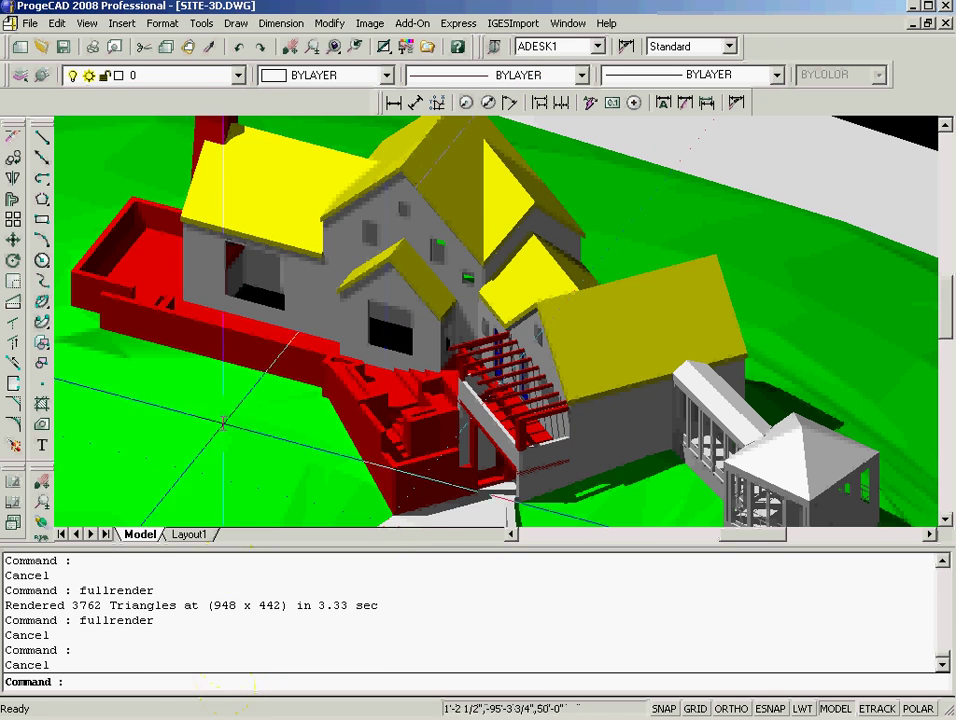
left_click(199, 21)
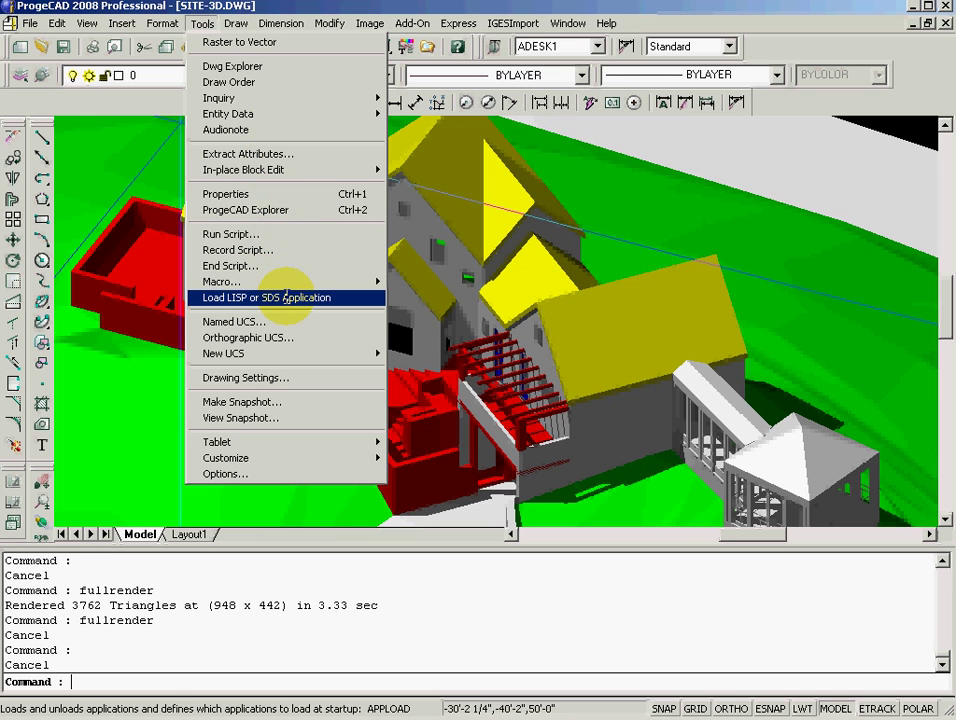
Cancel the vbaload VBI file selection and minimize progeCAD to the desktop
key("Escape")
type("vbaloa")
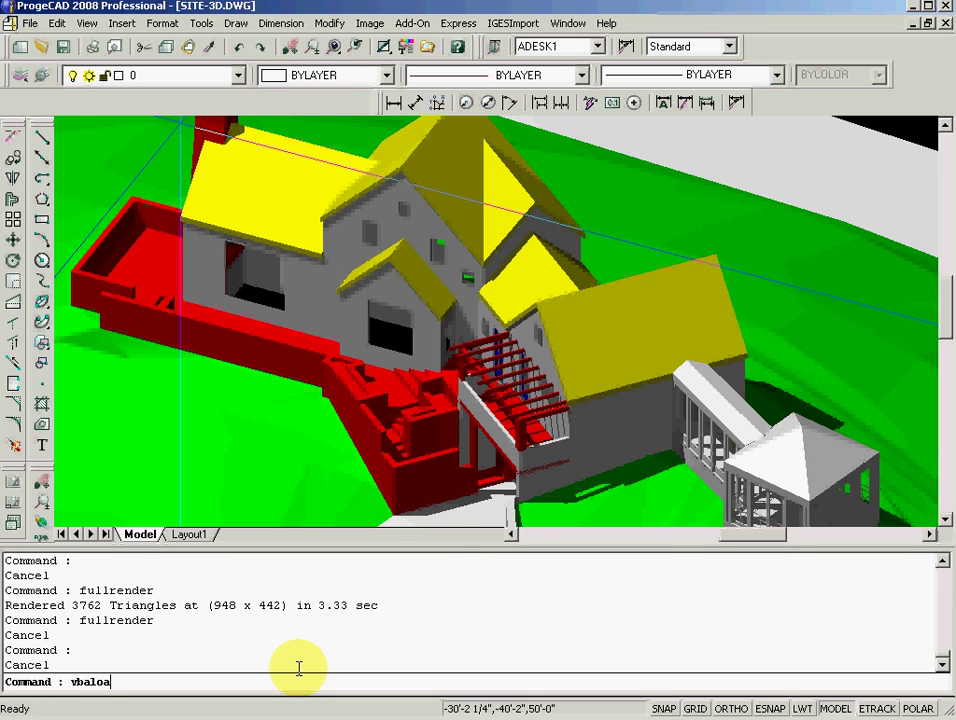
type("d")
key("Return")
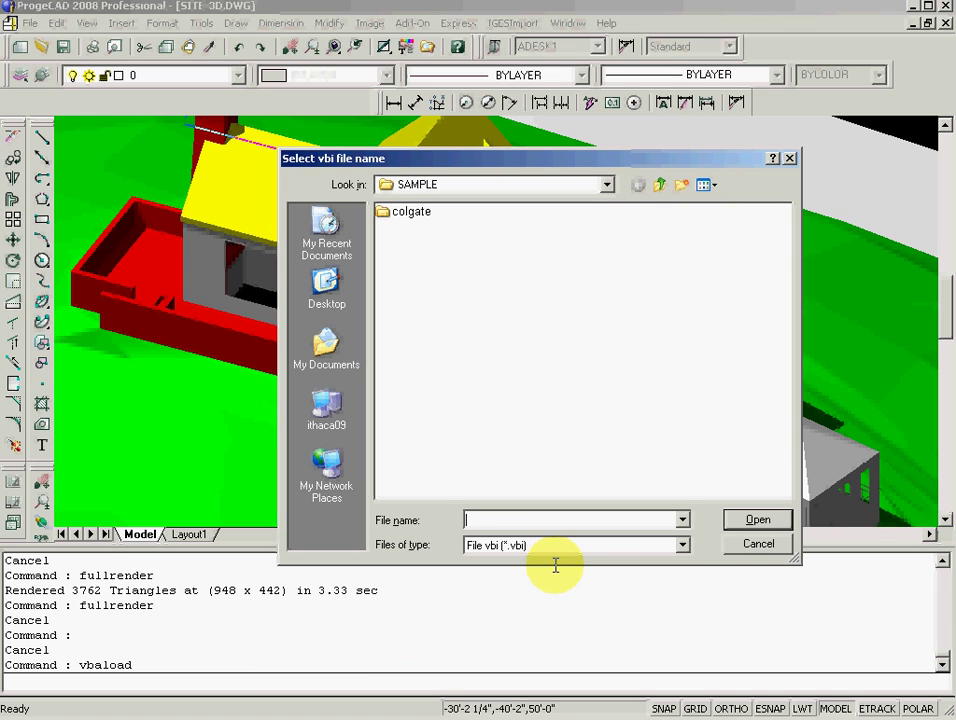
left_click(752, 544)
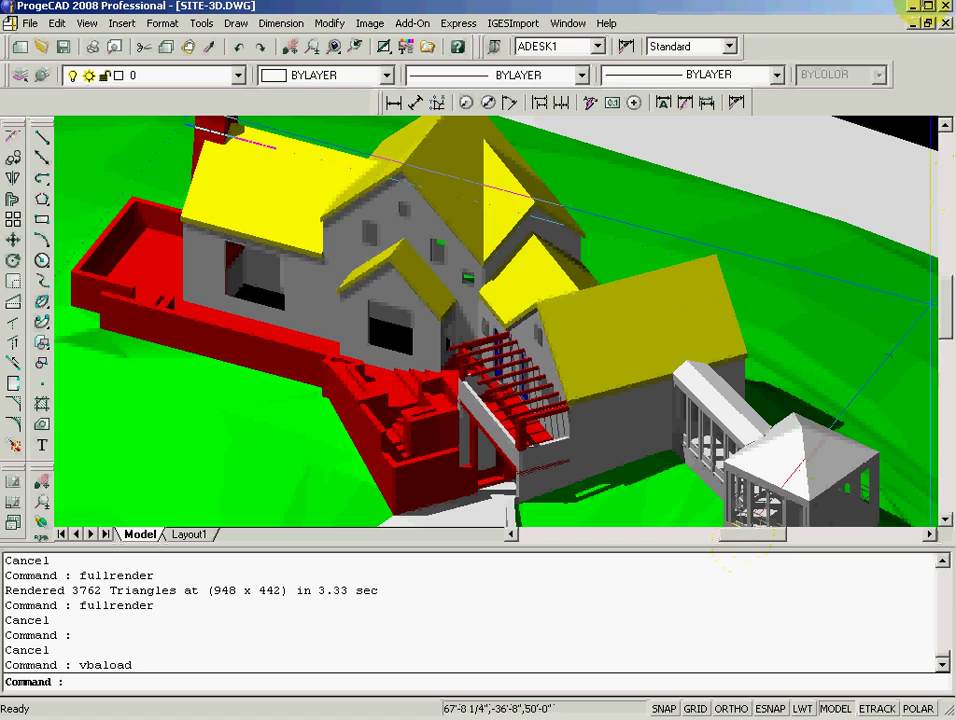
left_click(912, 6)
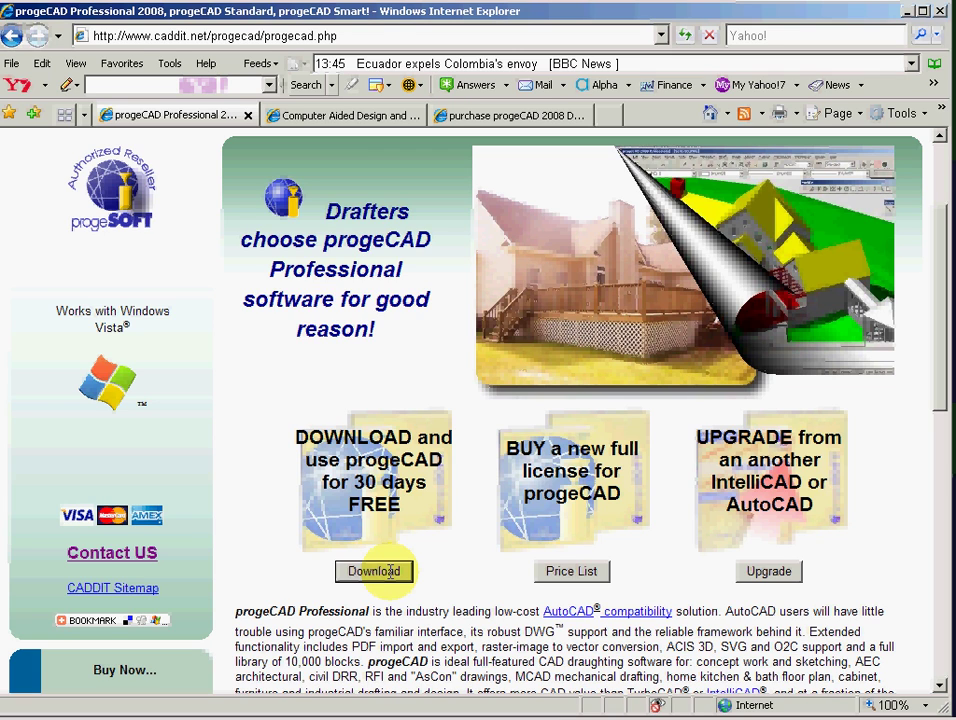
Open the CADDIT store's progeCAD price list and scroll through it
left_click(572, 571)
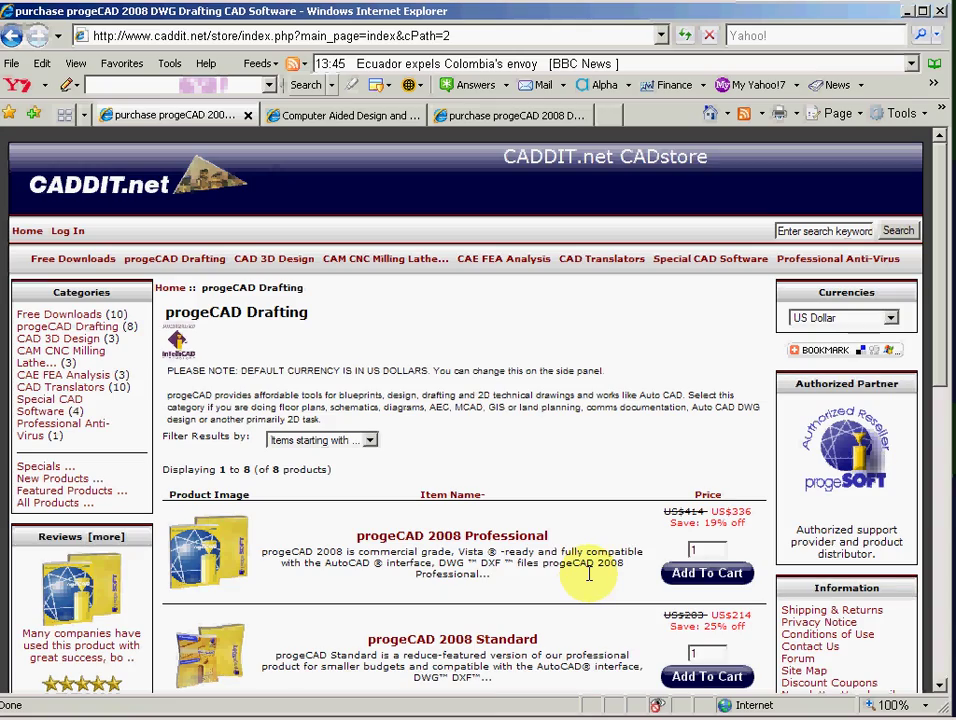
scroll(589, 574, "down", 3)
scroll(589, 572, "down", 3)
scroll(566, 540, "up", 6)
scroll(487, 452, "down", 10)
scroll(487, 452, "up", 5)
scroll(487, 450, "down", 1)
scroll(487, 450, "down", 6)
Scroll back up and go to the CADDIT support forum index
scroll(587, 506, "up", 1)
scroll(590, 400, "up", 10)
left_click(465, 114)
left_click(278, 112)
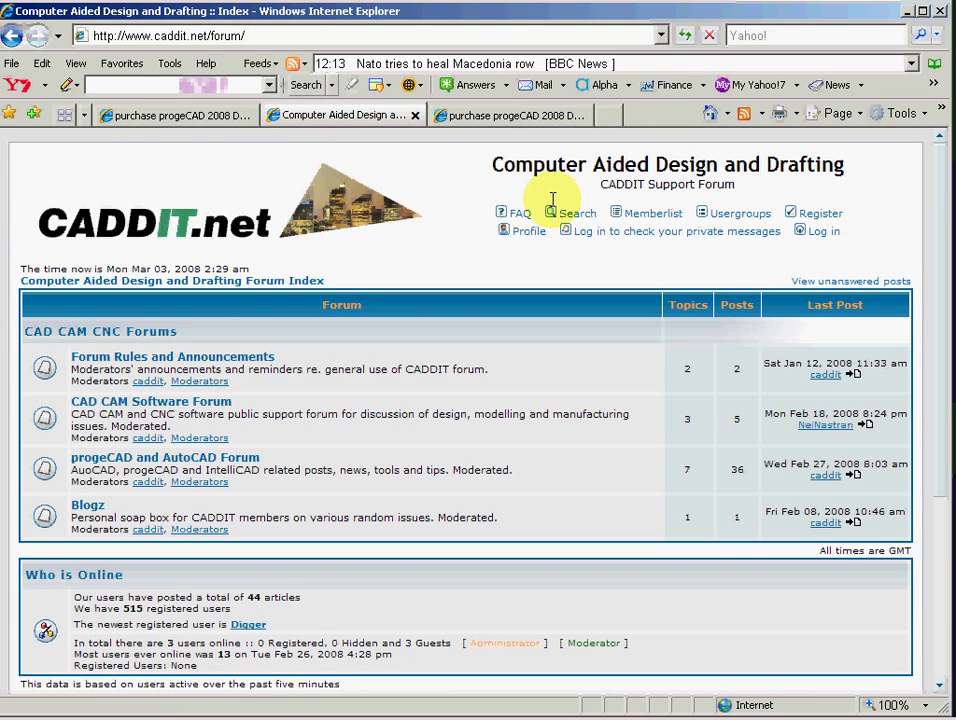